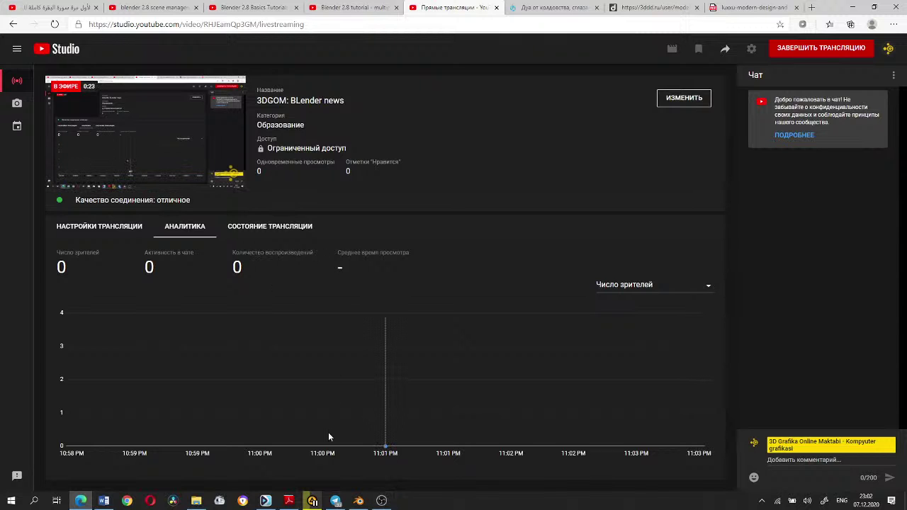
- Bring the Blender window to the front over the YouTube Studio dashboard
{"action": "left_click", "coordinate": [357, 496]}
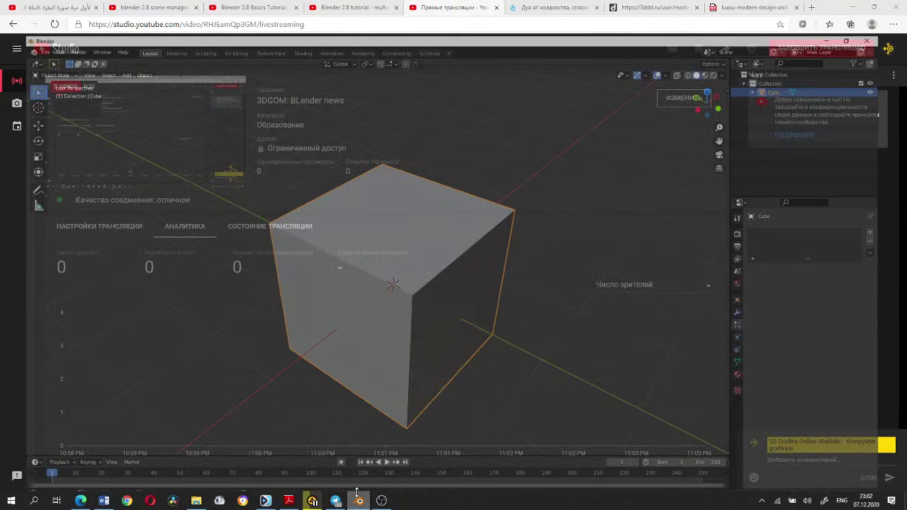
- Delete the default cube, leaving an empty scene
{"action": "key", "text": "x"}
{"action": "left_click", "coordinate": [409, 220]}
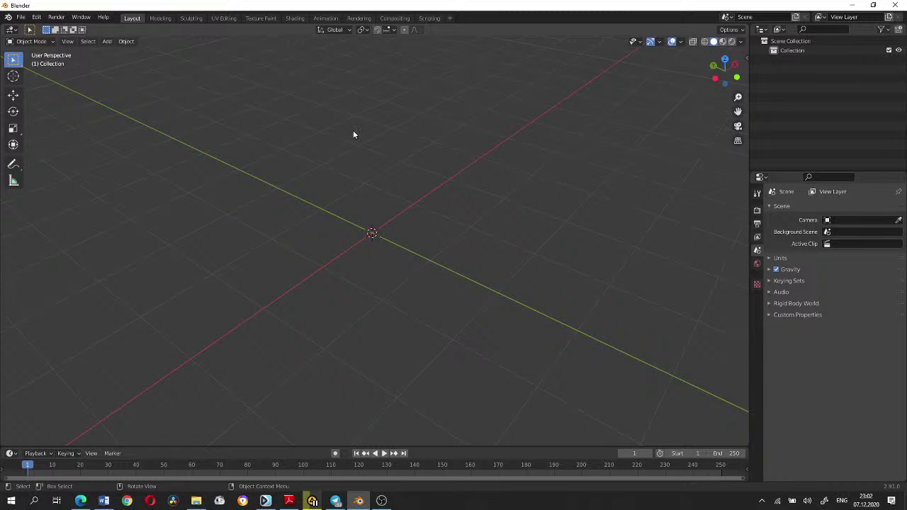
{"action": "scroll", "coordinate": [353, 130], "scroll_direction": "up", "scroll_amount": 1}
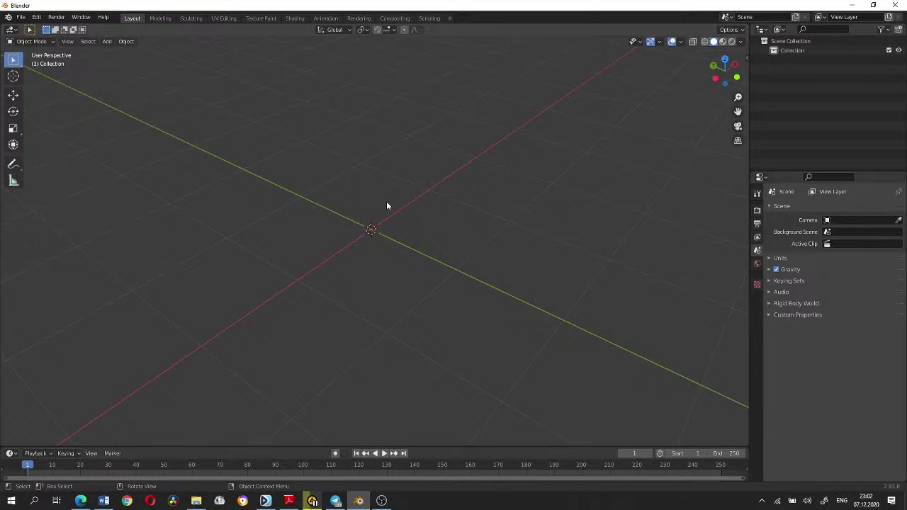
{"action": "middle_click_drag", "start_coordinate": [386, 205], "coordinate": [406, 228]}
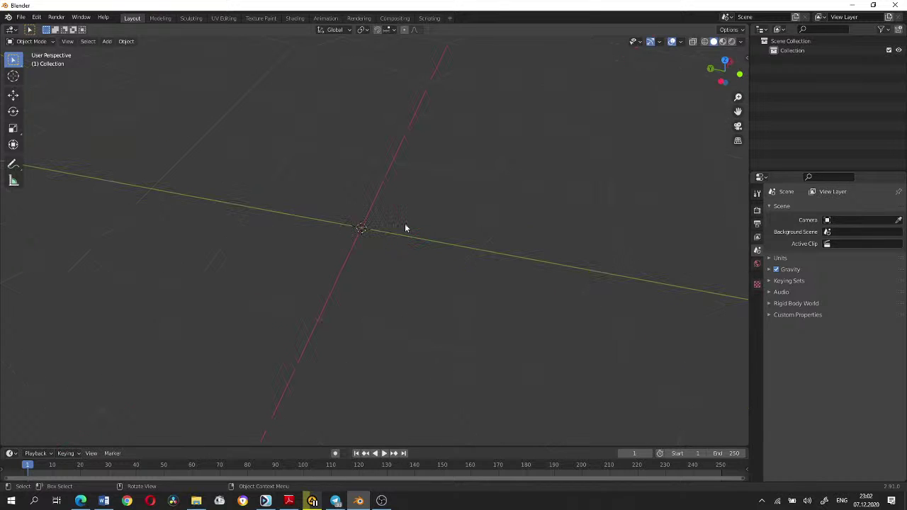
- Add a 2 m plane mesh at the scene origin
{"action": "key", "text": "shift+a"}
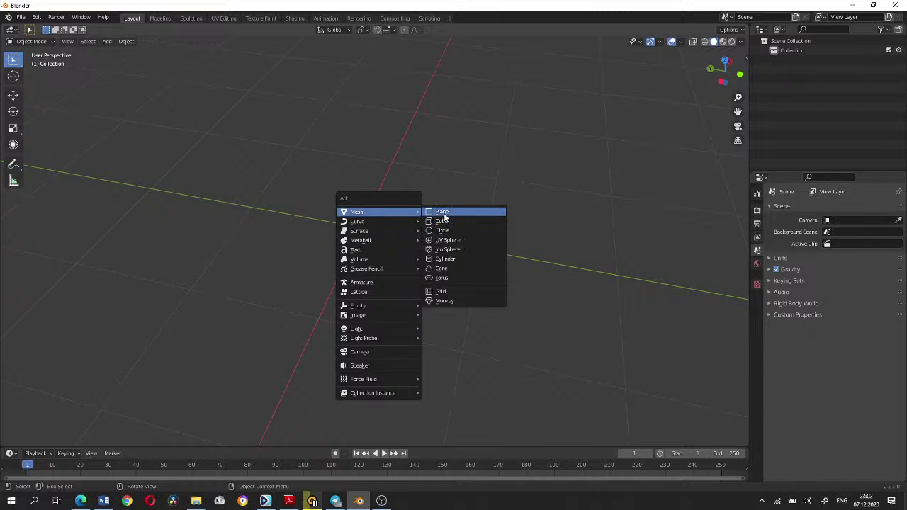
{"action": "left_click", "coordinate": [442, 212]}
{"action": "scroll", "coordinate": [448, 245], "scroll_direction": "up", "scroll_amount": 2}
{"action": "middle_click_drag", "start_coordinate": [448, 245], "coordinate": [449, 239]}
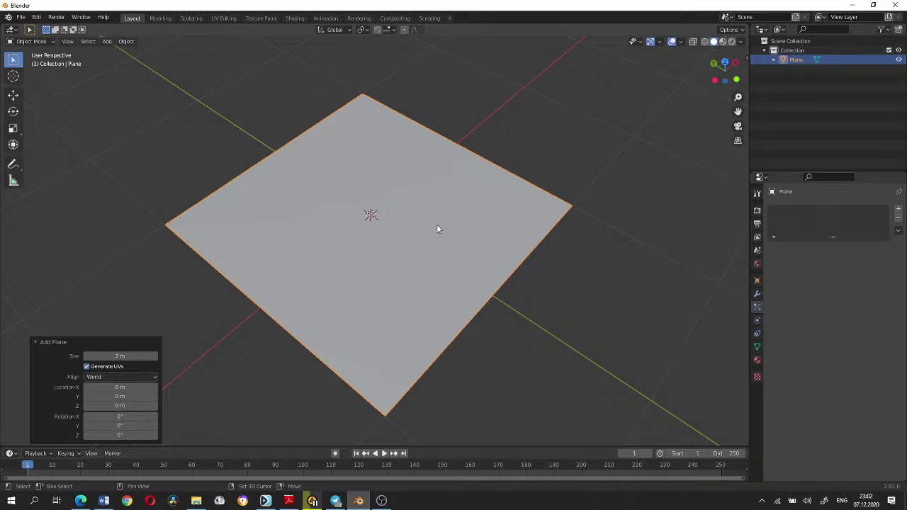
{"action": "left_click", "coordinate": [31, 41]}
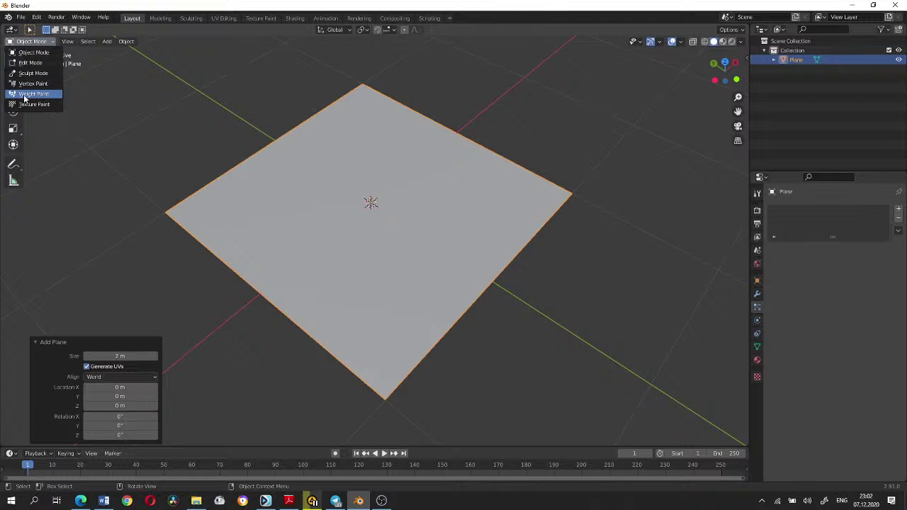
- Switch the plane to Weight Paint and paint every corner to full weight 1.000
{"action": "left_click", "coordinate": [25, 95]}
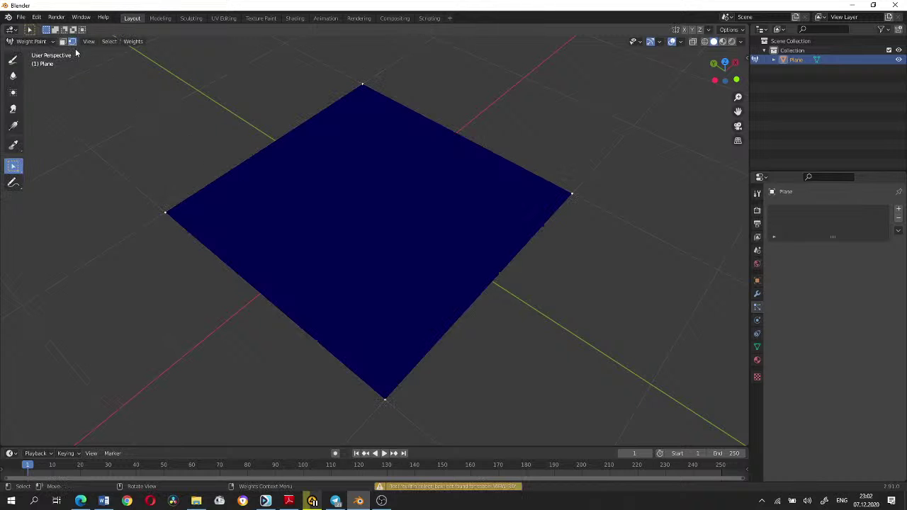
{"action": "left_click", "coordinate": [167, 213]}
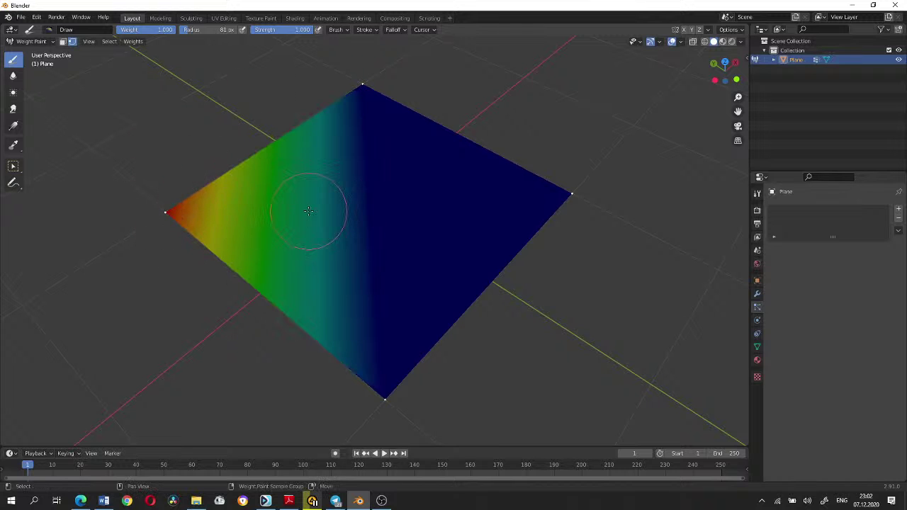
{"action": "middle_click_drag", "start_coordinate": [308, 211], "coordinate": [377, 302], "text": "shift"}
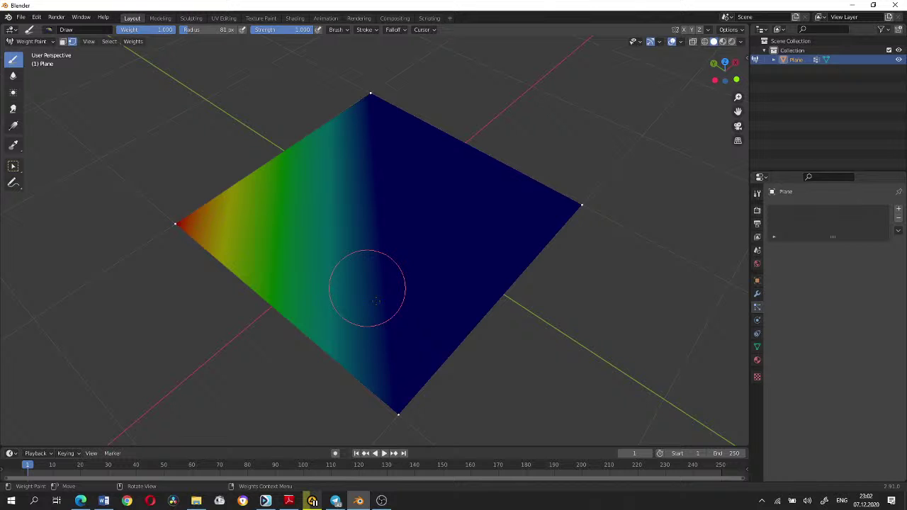
{"action": "left_click", "coordinate": [397, 410]}
{"action": "mouse_move", "coordinate": [385, 284]}
{"action": "middle_mouse_down"}
{"action": "mouse_move", "coordinate": [343, 237]}
{"action": "mouse_move", "coordinate": [323, 305]}
{"action": "mouse_move", "coordinate": [352, 321]}
{"action": "mouse_move", "coordinate": [333, 305]}
{"action": "middle_mouse_up"}
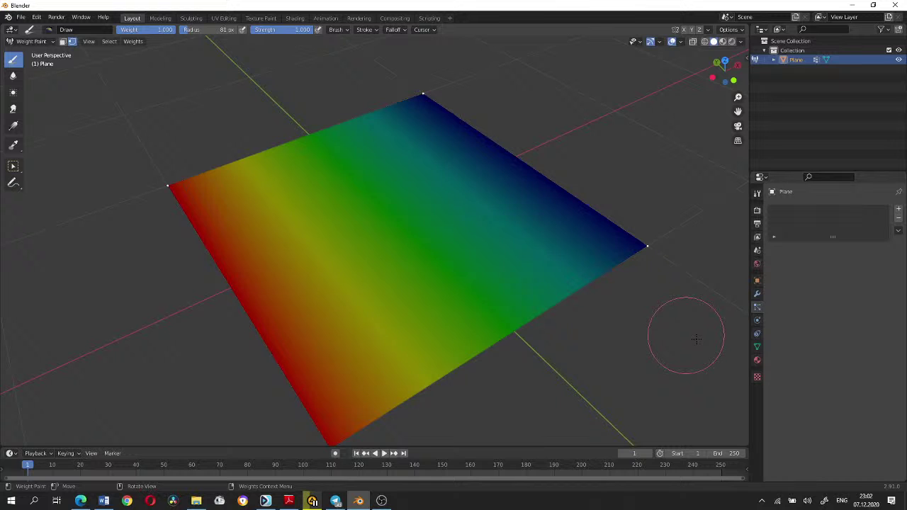
{"action": "left_click", "coordinate": [422, 94]}
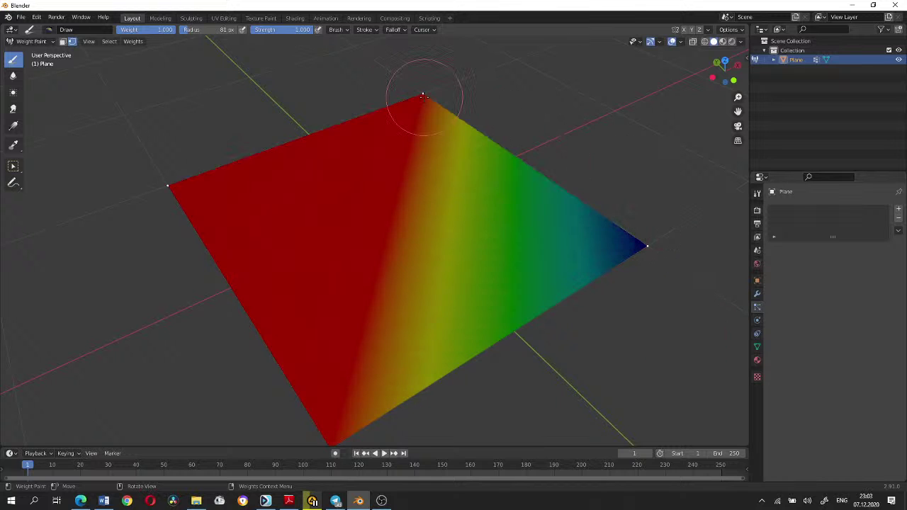
{"action": "left_click", "coordinate": [412, 96]}
{"action": "left_click", "coordinate": [562, 246]}
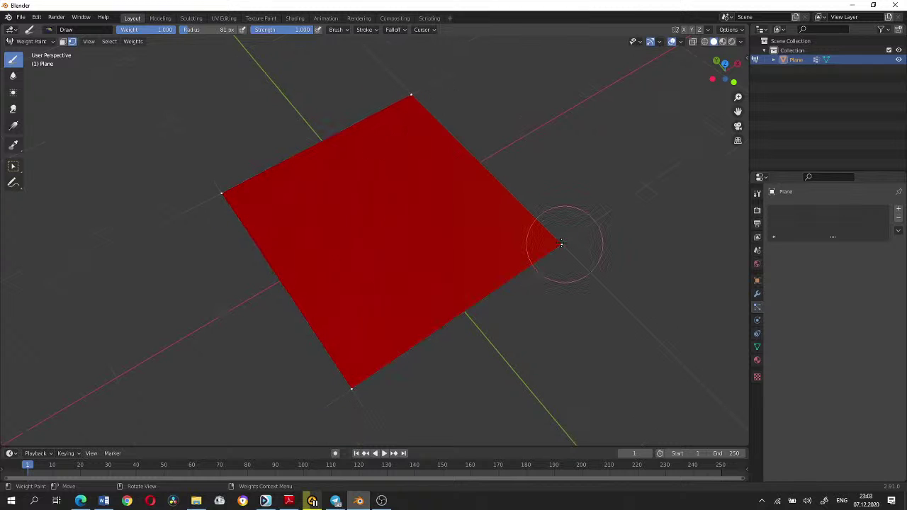
{"action": "mouse_move", "coordinate": [562, 243]}
{"action": "middle_mouse_down"}
{"action": "mouse_move", "coordinate": [571, 286]}
{"action": "mouse_move", "coordinate": [495, 236]}
{"action": "mouse_move", "coordinate": [364, 192]}
{"action": "middle_mouse_up"}
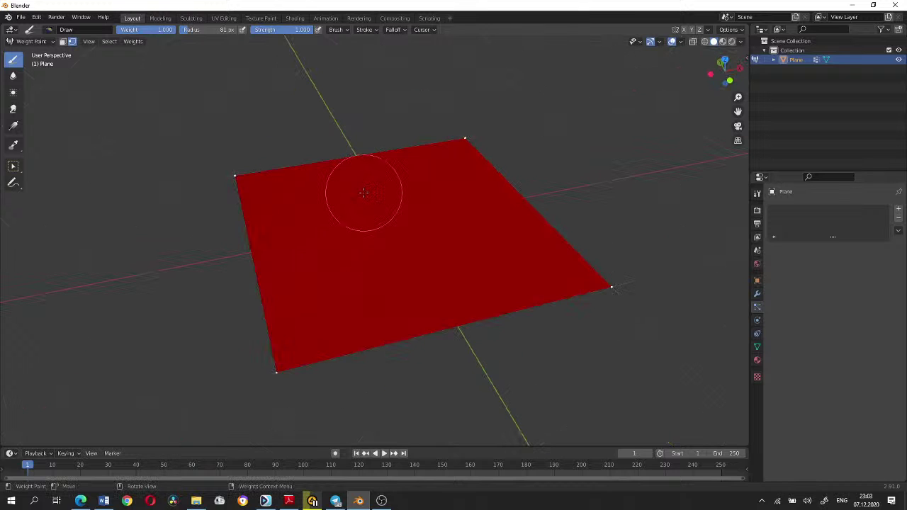
- Replace the old vertex group with a new 'test' group, paint its right corner, then enter Edit Mode
{"action": "left_click", "coordinate": [756, 348]}
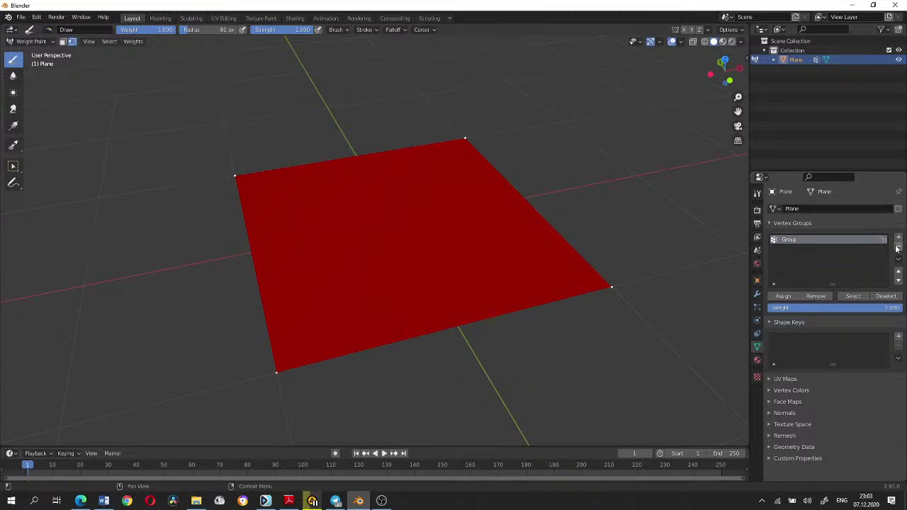
{"action": "left_click", "coordinate": [898, 249]}
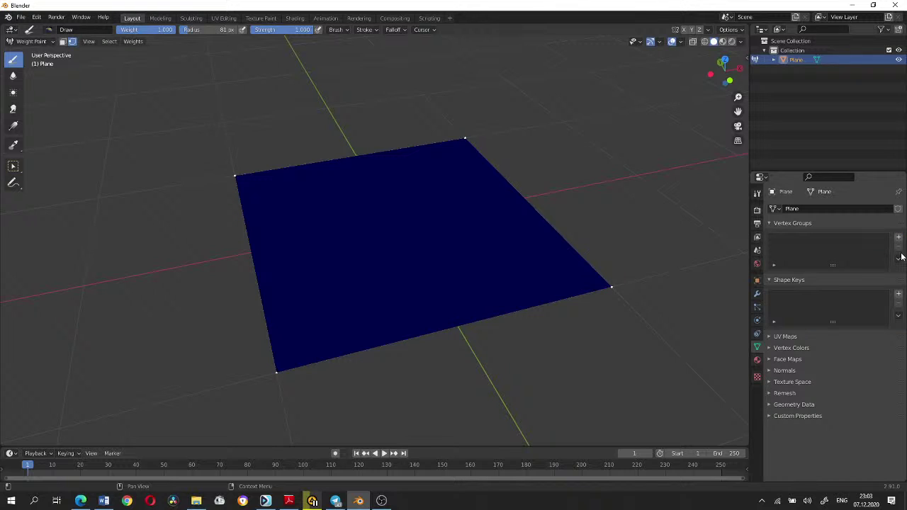
{"action": "left_click", "coordinate": [899, 238]}
{"action": "type", "text": "test"}
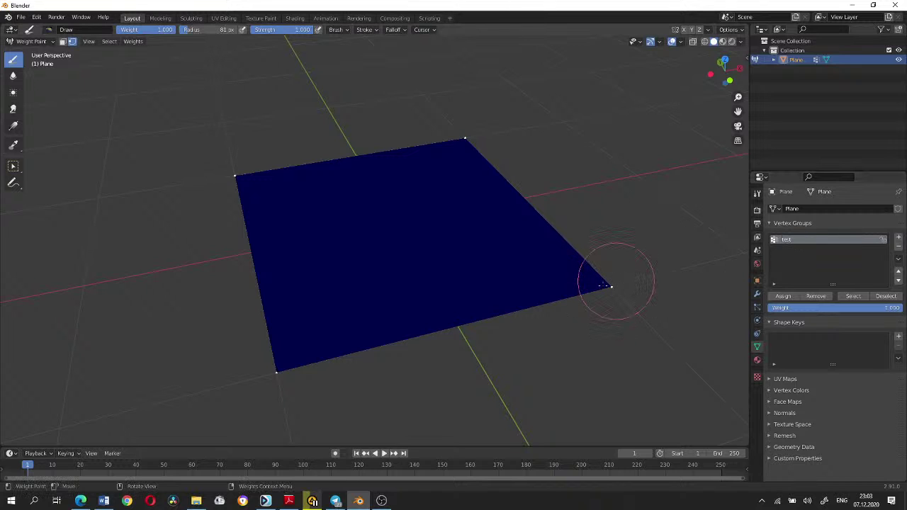
{"action": "left_click", "coordinate": [611, 286]}
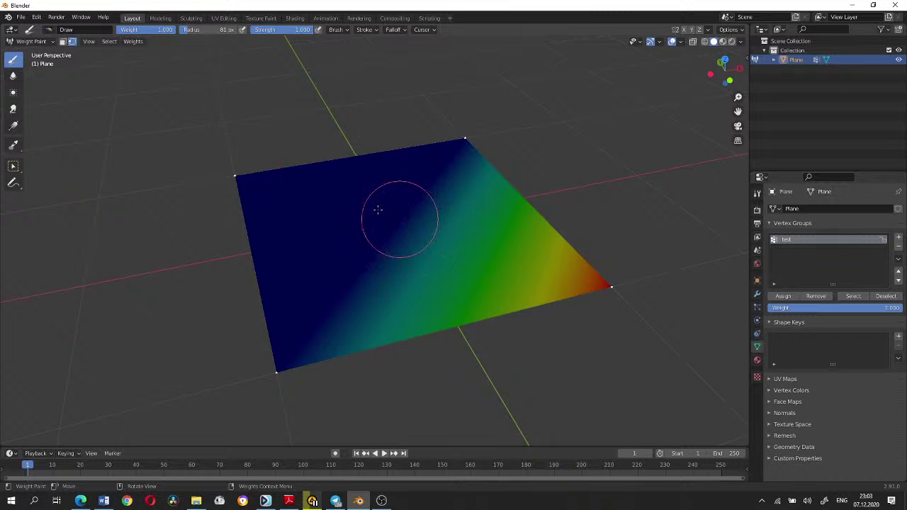
{"action": "key", "text": "Tab"}
{"action": "left_click", "coordinate": [47, 43]}
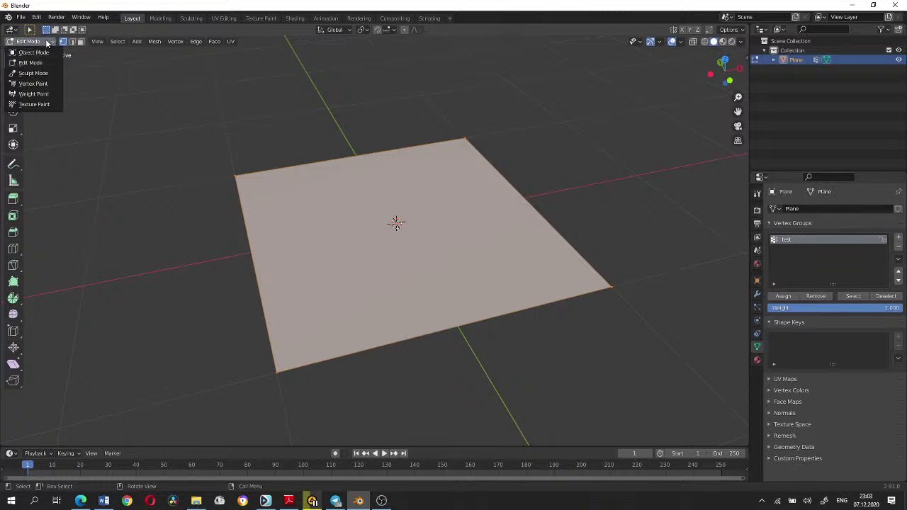
- Subdivide the plane into a grid of faces and return to Weight Paint mode
{"action": "right_click", "coordinate": [401, 206]}
{"action": "left_click", "coordinate": [401, 205]}
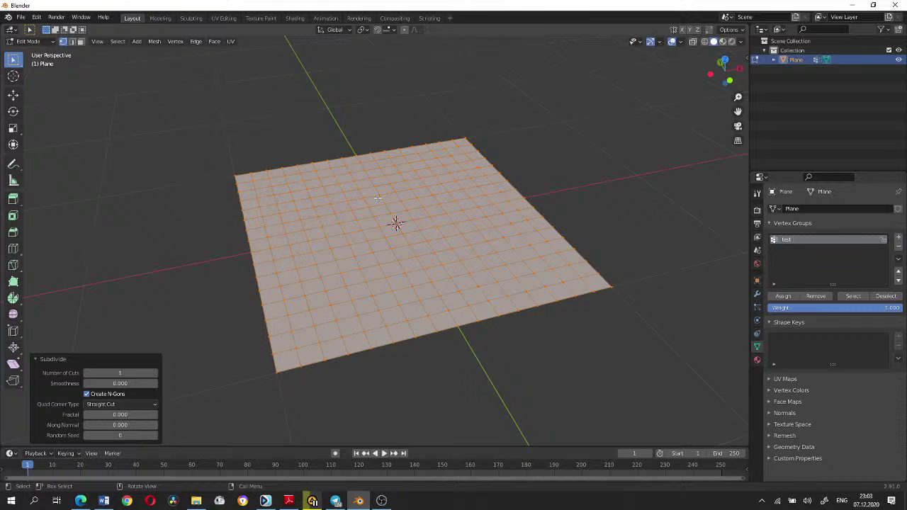
{"action": "left_click", "coordinate": [29, 41]}
{"action": "left_click", "coordinate": [29, 97]}
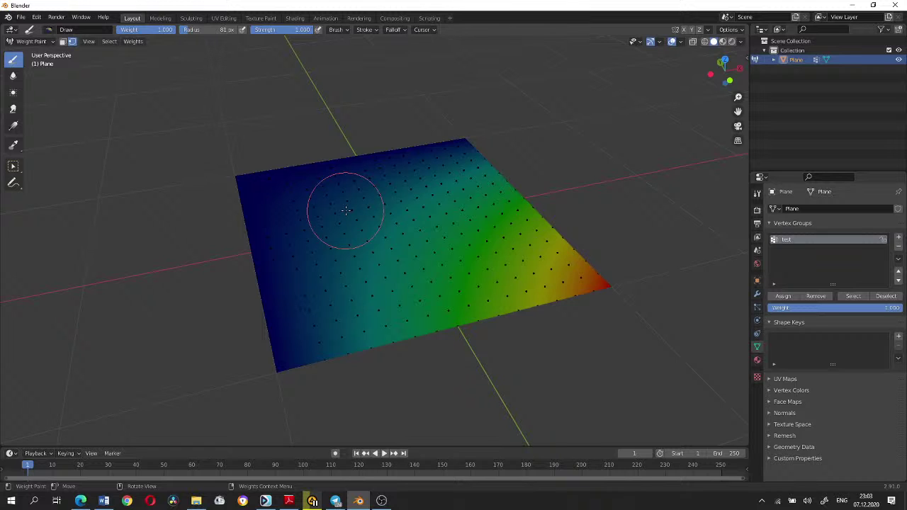
- Use vertex-selection masking, enlarge the brush radius to 144 px, and paint a trial weight blob
{"action": "middle_click_drag", "start_coordinate": [346, 211], "coordinate": [352, 191]}
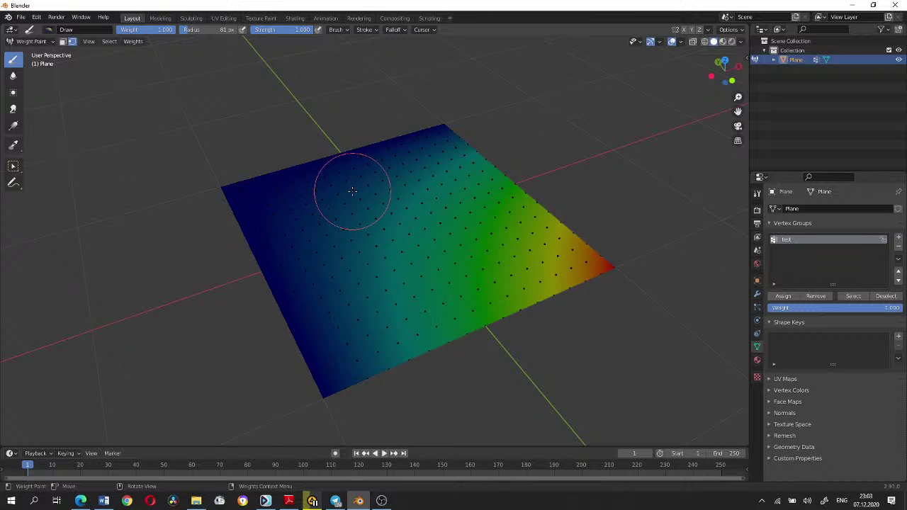
{"action": "left_click", "coordinate": [63, 41]}
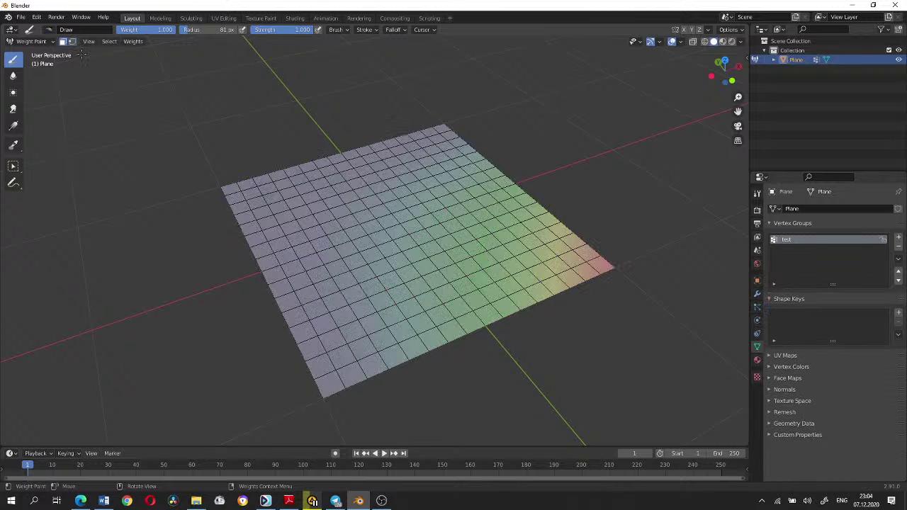
{"action": "left_click", "coordinate": [71, 41]}
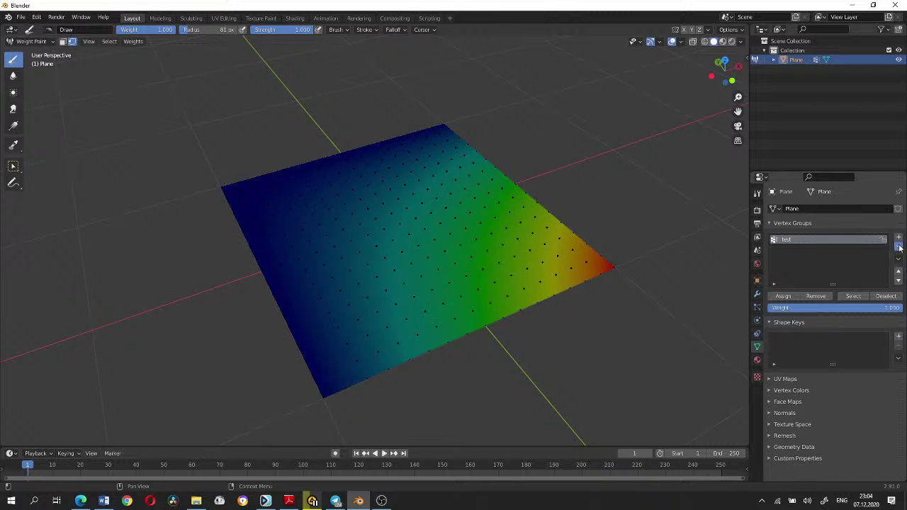
{"action": "key", "text": "f"}
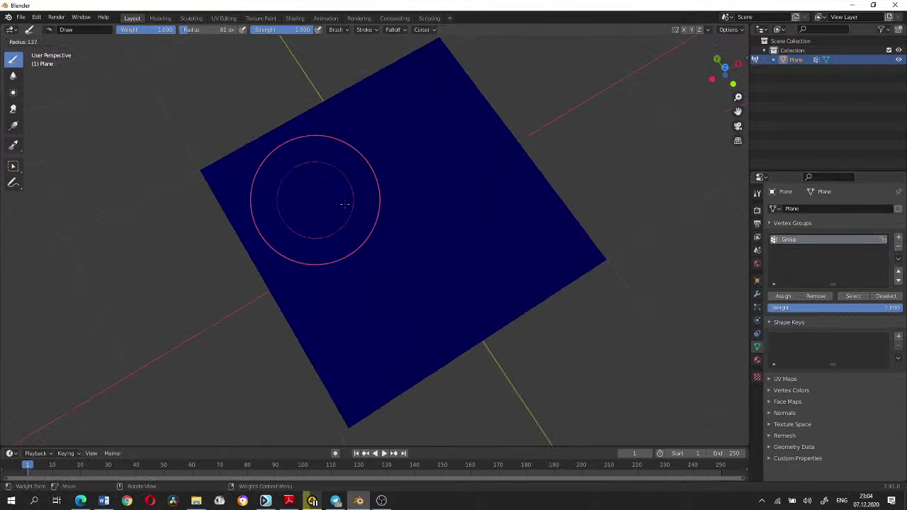
{"action": "left_click", "coordinate": [347, 204]}
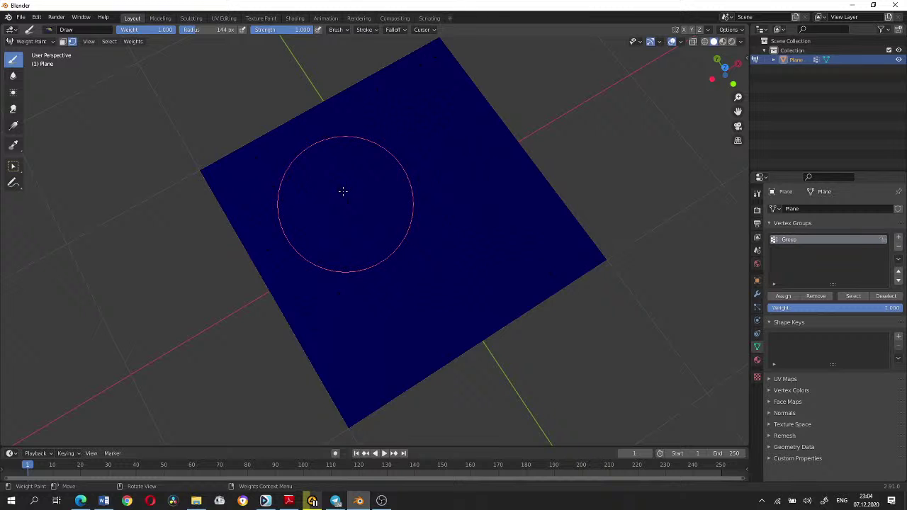
{"action": "left_click_drag", "start_coordinate": [343, 191], "coordinate": [337, 238]}
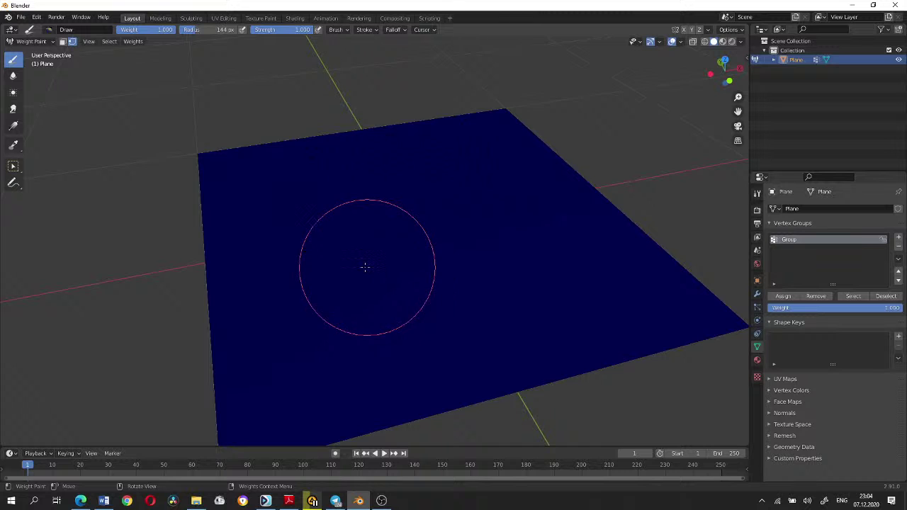
{"action": "scroll", "coordinate": [365, 267], "scroll_direction": "down", "scroll_amount": 2}
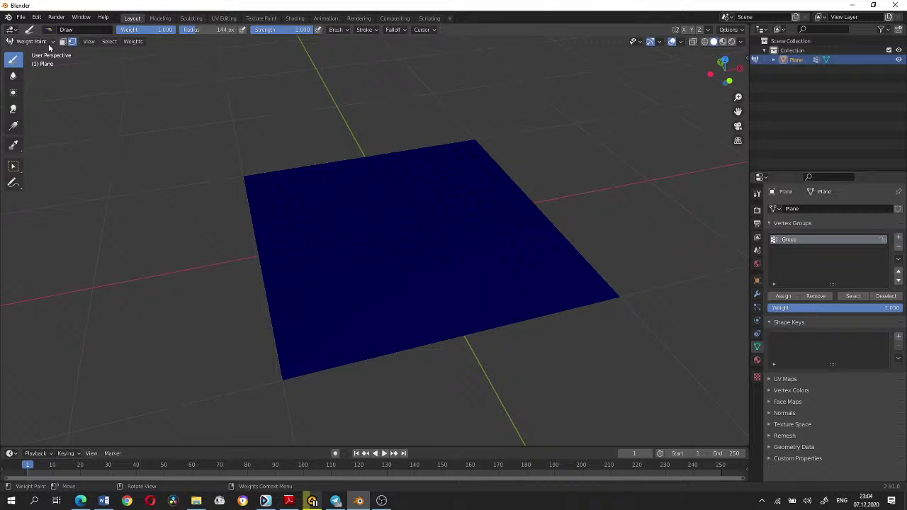
{"action": "key", "text": "ctrl+Tab"}
- Undo a trial stroke, shrink the brush to 72 px, and paint a zigzag corner-to-corner weight band
{"action": "left_click", "coordinate": [296, 170]}
{"action": "mouse_move", "coordinate": [252, 184]}
{"action": "left_mouse_down"}
{"action": "mouse_move", "coordinate": [394, 200]}
{"action": "mouse_move", "coordinate": [603, 294]}
{"action": "left_mouse_up"}
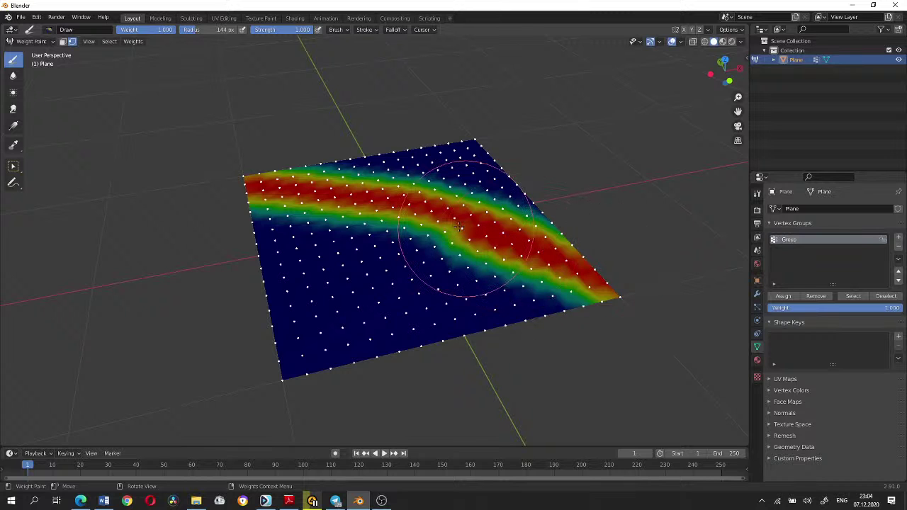
{"action": "key", "text": "ctrl+z"}
{"action": "key", "text": "f"}
{"action": "left_click", "coordinate": [259, 190]}
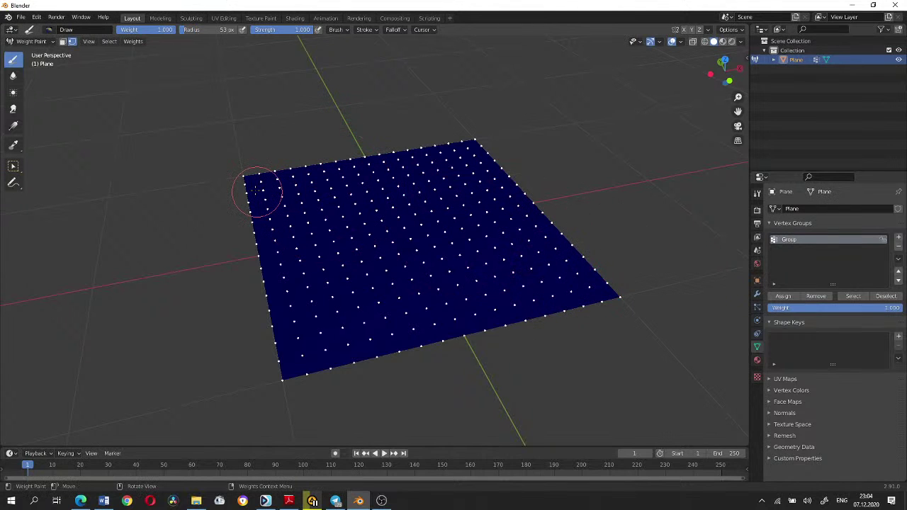
{"action": "left_click_drag", "start_coordinate": [257, 190], "coordinate": [253, 179]}
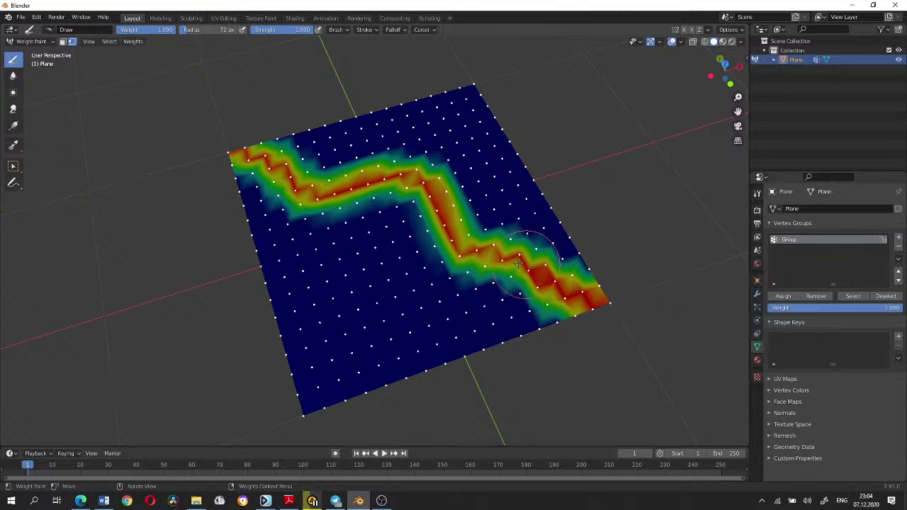
{"action": "left_click_drag", "start_coordinate": [519, 263], "coordinate": [438, 208]}
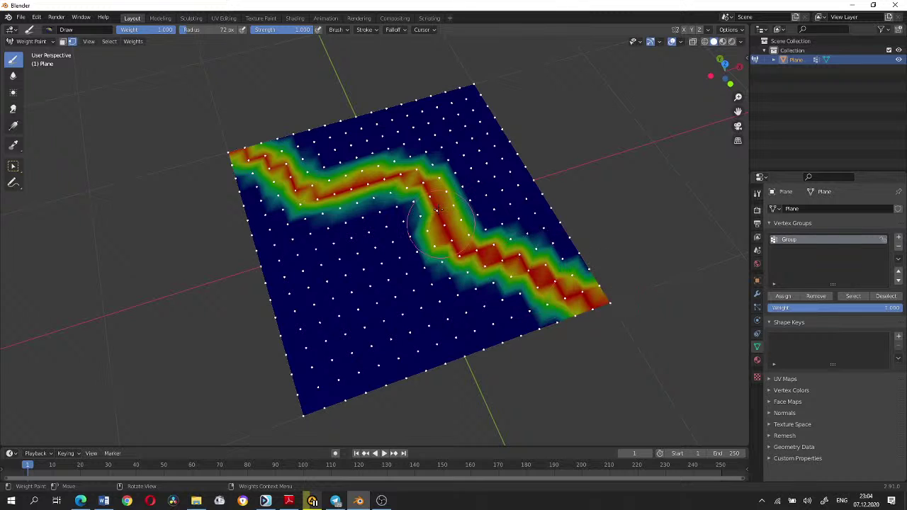
- Apply Weights > Levels with offset 1.000 and gain 0.680 to widen the band's strong-weight core
{"action": "left_click", "coordinate": [133, 41]}
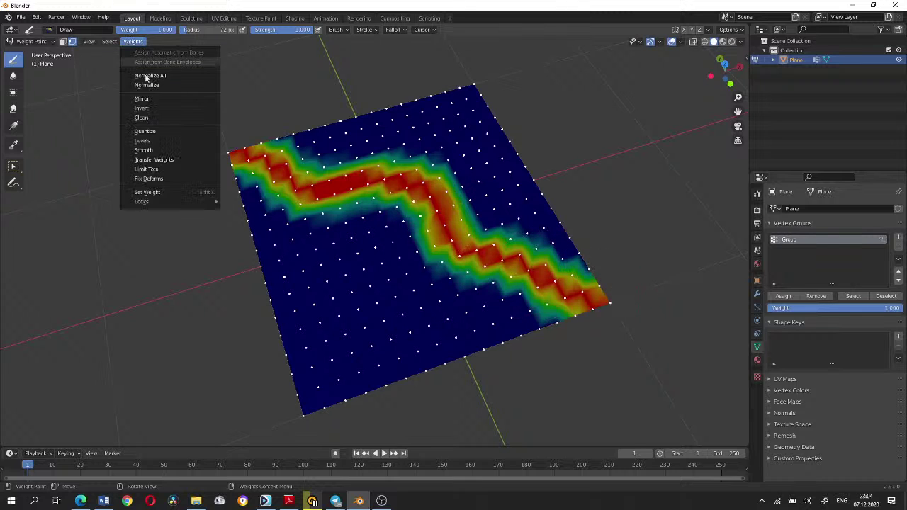
{"action": "left_click", "coordinate": [161, 141]}
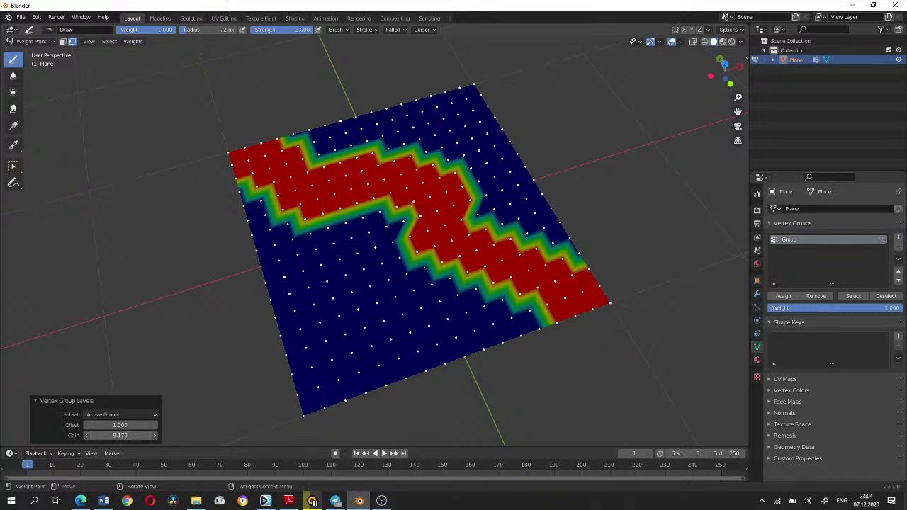
{"action": "mouse_move", "coordinate": [120, 435]}
{"action": "left_mouse_down"}
{"action": "mouse_move", "coordinate": [99, 435]}
{"action": "mouse_move", "coordinate": [124, 435]}
{"action": "left_mouse_up"}
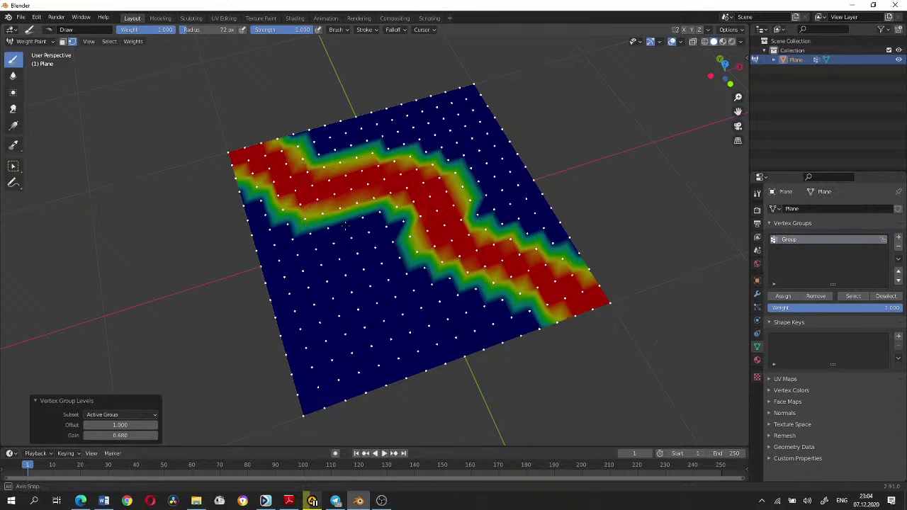
{"action": "mouse_move", "coordinate": [333, 241]}
{"action": "middle_mouse_down"}
{"action": "mouse_move", "coordinate": [364, 202]}
{"action": "mouse_move", "coordinate": [396, 298]}
{"action": "middle_mouse_up"}
{"action": "scroll", "coordinate": [397, 297], "scroll_direction": "up", "scroll_amount": 2}
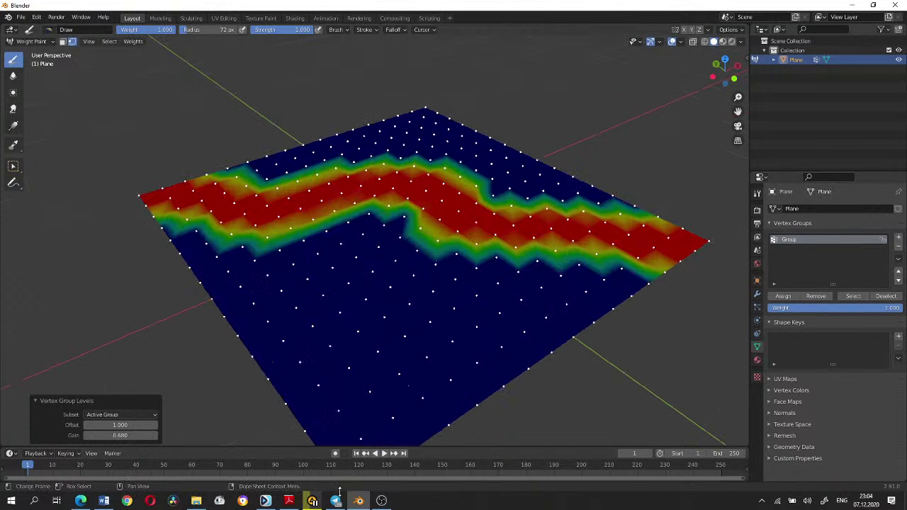
{"action": "key", "text": "ctrl+Tab"}
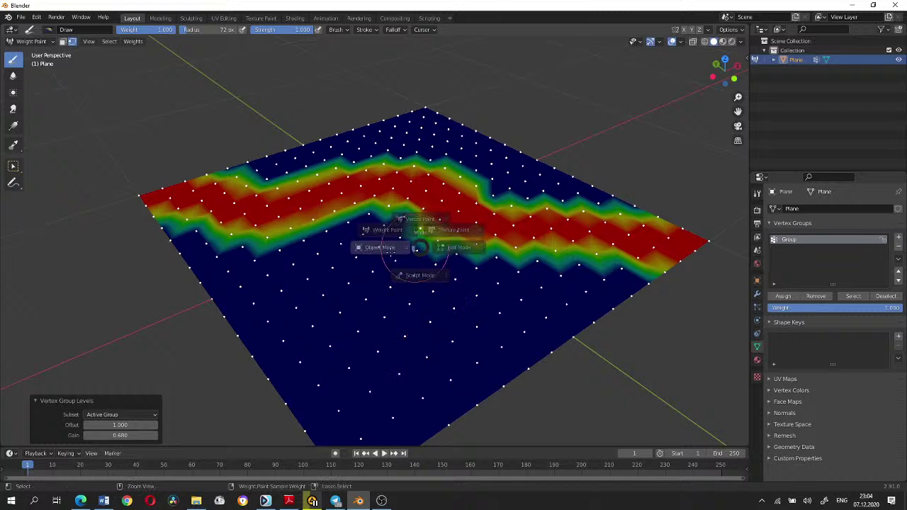
- Return to Object Mode and add an emitter particle system to the plane
{"action": "left_click", "coordinate": [391, 249]}
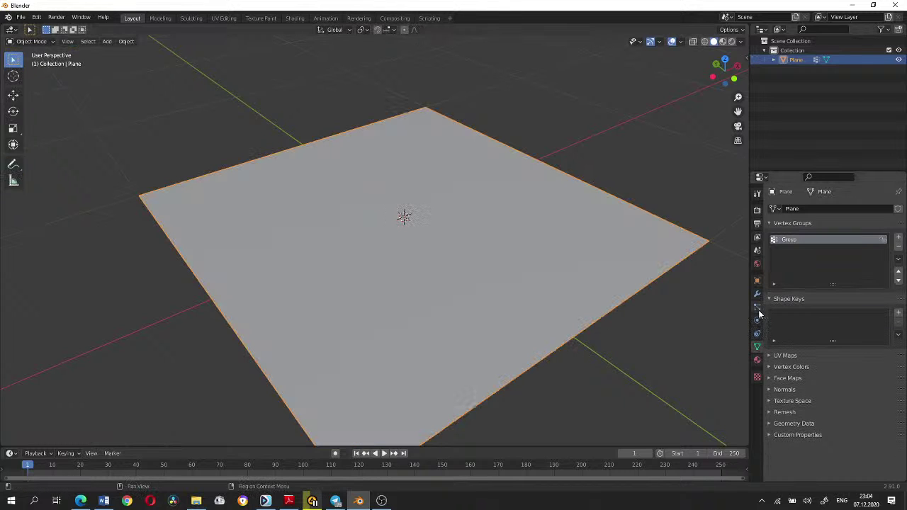
{"action": "left_click", "coordinate": [758, 309]}
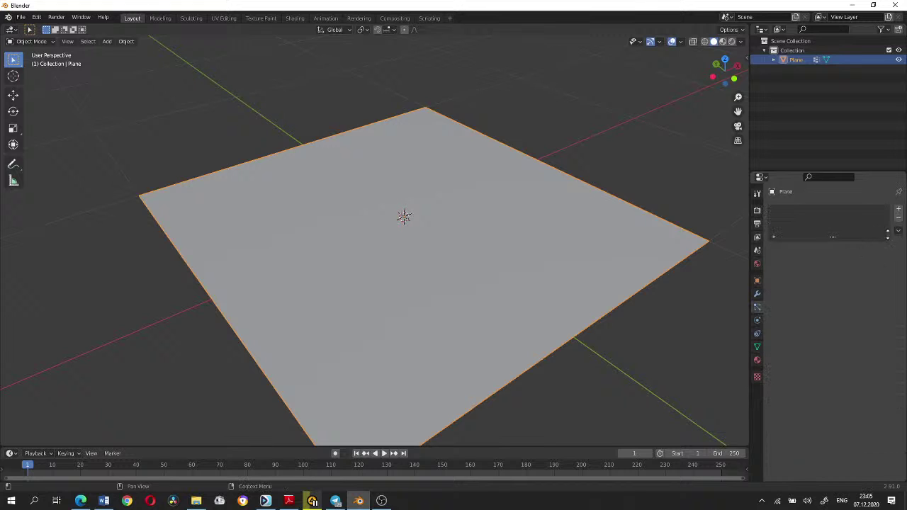
{"action": "left_click", "coordinate": [898, 212]}
{"action": "left_click", "coordinate": [899, 212]}
{"action": "scroll", "coordinate": [805, 374], "scroll_direction": "down", "scroll_amount": 1}
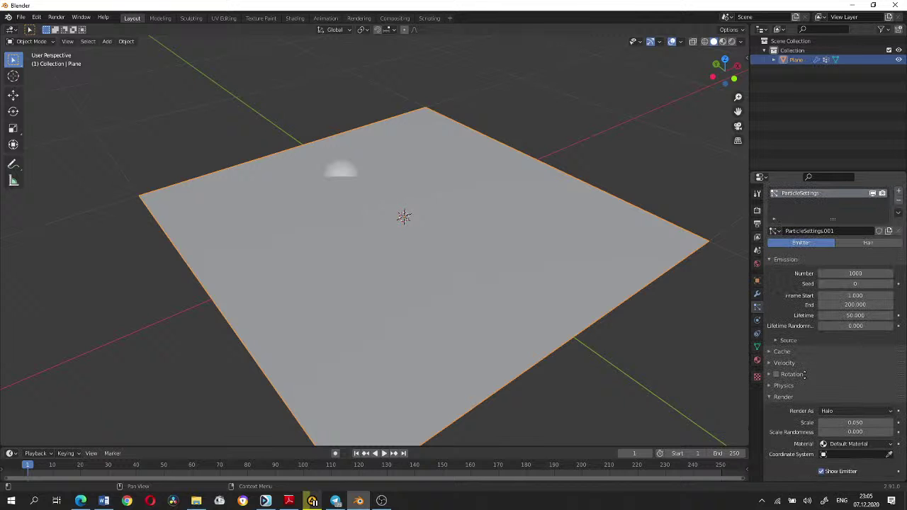
- Add a small cube beside the plane, apply its scale, and reselect the plane
{"action": "key", "text": "shift+a"}
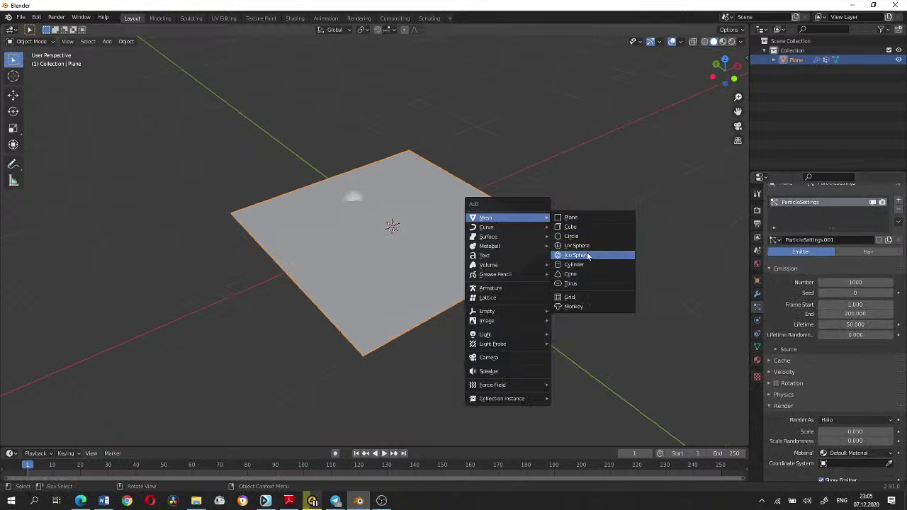
{"action": "left_click", "coordinate": [582, 231]}
{"action": "key", "text": "s"}
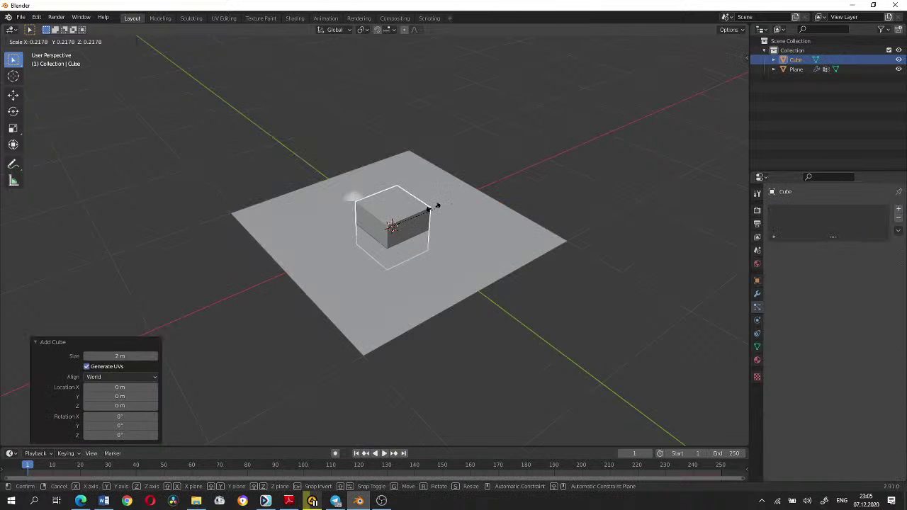
{"action": "left_click", "coordinate": [437, 205]}
{"action": "key", "text": "ctrl+a"}
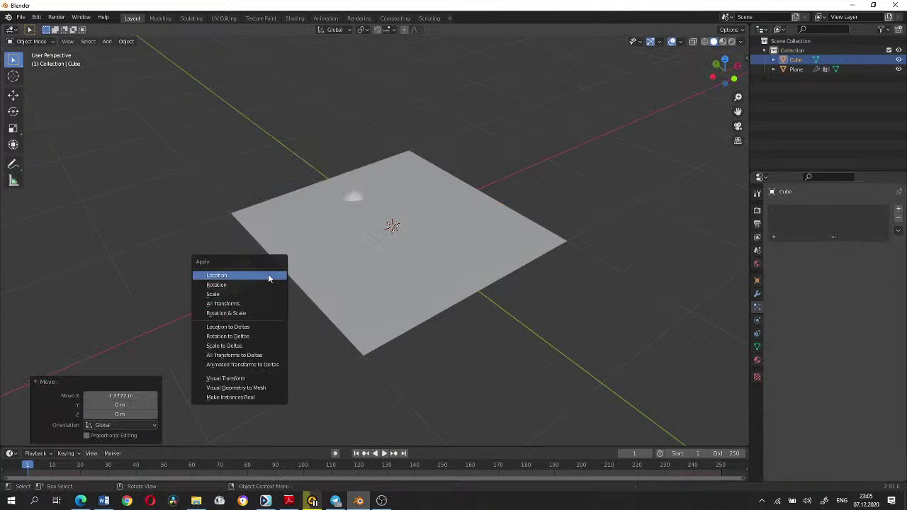
{"action": "left_click", "coordinate": [247, 291]}
{"action": "left_click", "coordinate": [411, 312]}
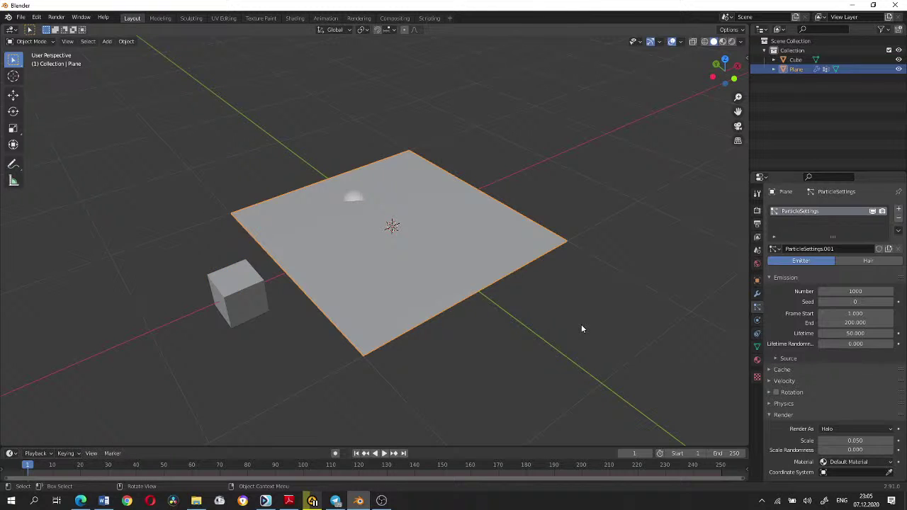
- Set the particle system's Density vertex group to 'Group'
{"action": "scroll", "coordinate": [800, 353], "scroll_direction": "down", "scroll_amount": 4}
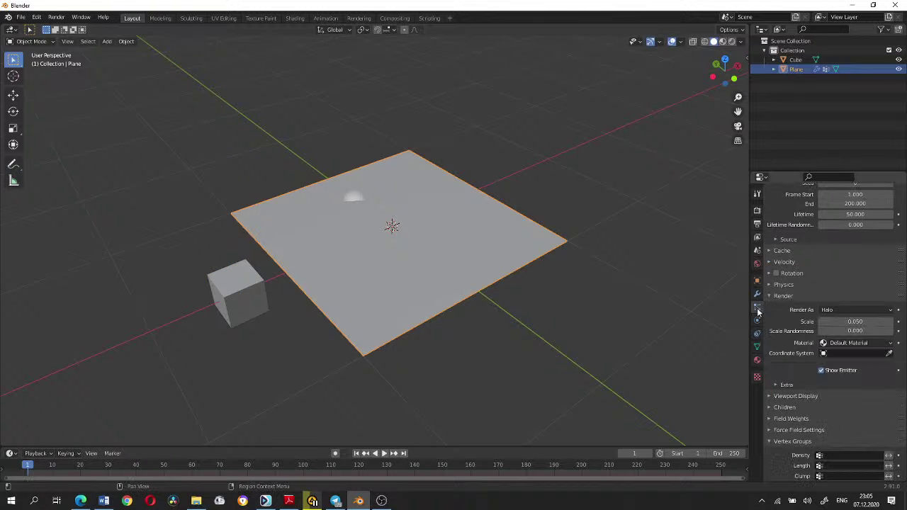
{"action": "scroll", "coordinate": [800, 354], "scroll_direction": "down", "scroll_amount": 3}
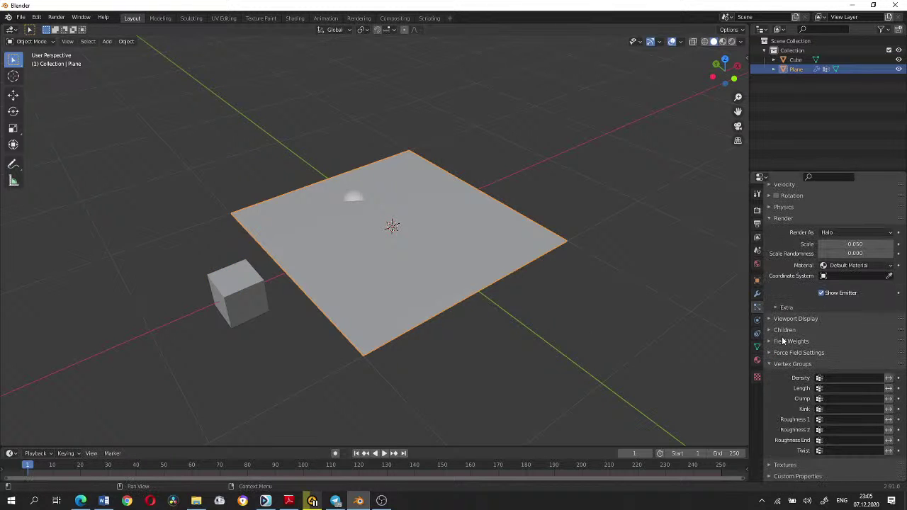
{"action": "left_click", "coordinate": [827, 378]}
{"action": "left_click", "coordinate": [811, 392]}
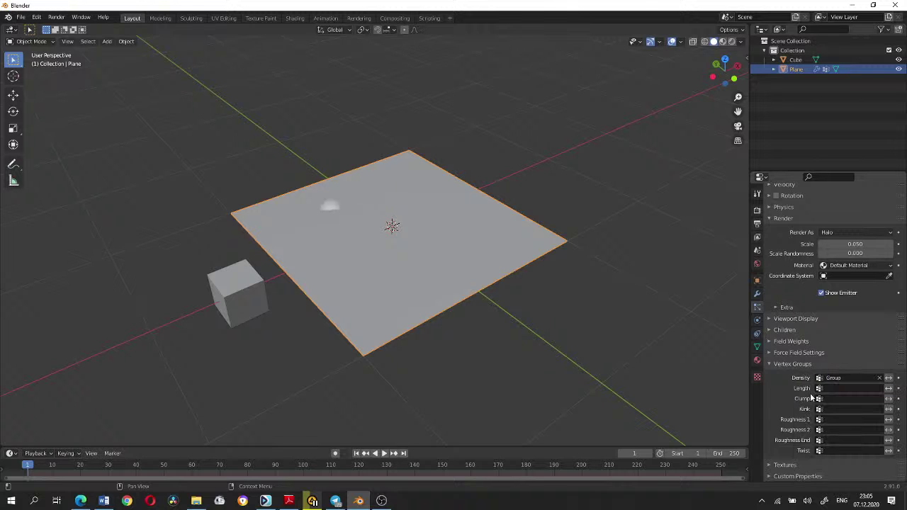
{"action": "scroll", "coordinate": [784, 310], "scroll_direction": "up", "scroll_amount": 3}
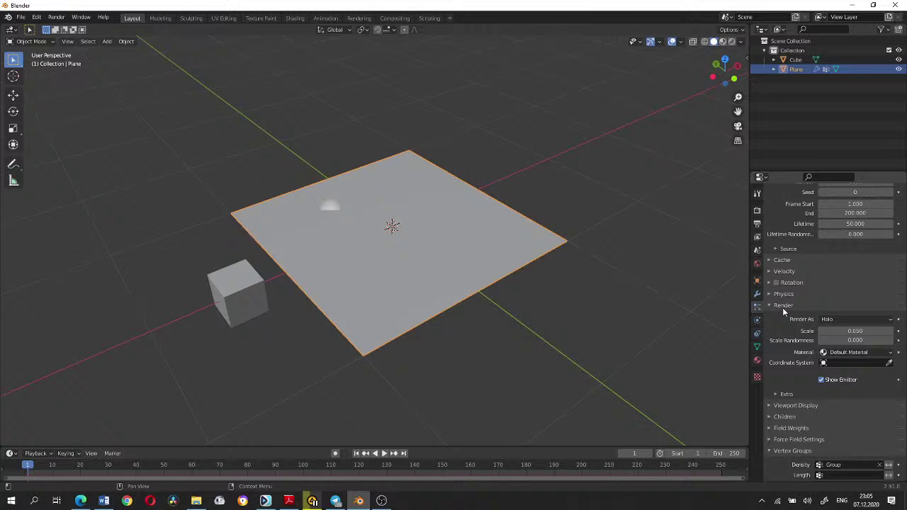
- Render the plane's particles as instances of the Cube object
{"action": "left_click", "coordinate": [856, 319]}
{"action": "left_click", "coordinate": [834, 370]}
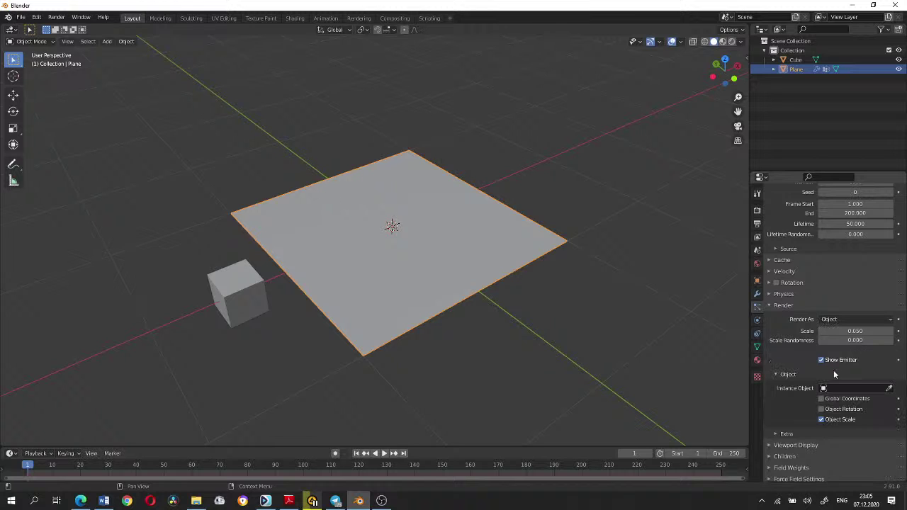
{"action": "left_click", "coordinate": [889, 388]}
{"action": "left_click", "coordinate": [250, 292]}
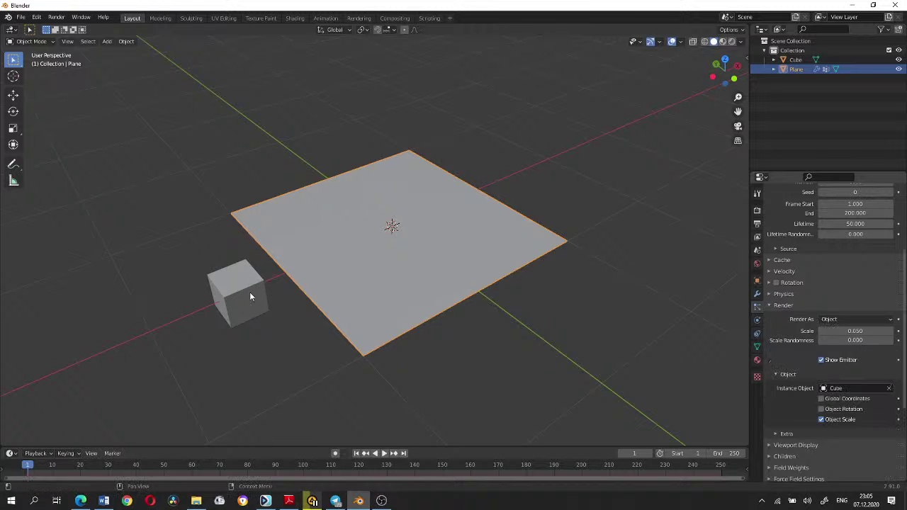
- Enlarge the particle render scale so the cube instances become visible
{"action": "scroll", "coordinate": [305, 245], "scroll_direction": "up", "scroll_amount": 1}
{"action": "scroll", "coordinate": [309, 230], "scroll_direction": "up", "scroll_amount": 2}
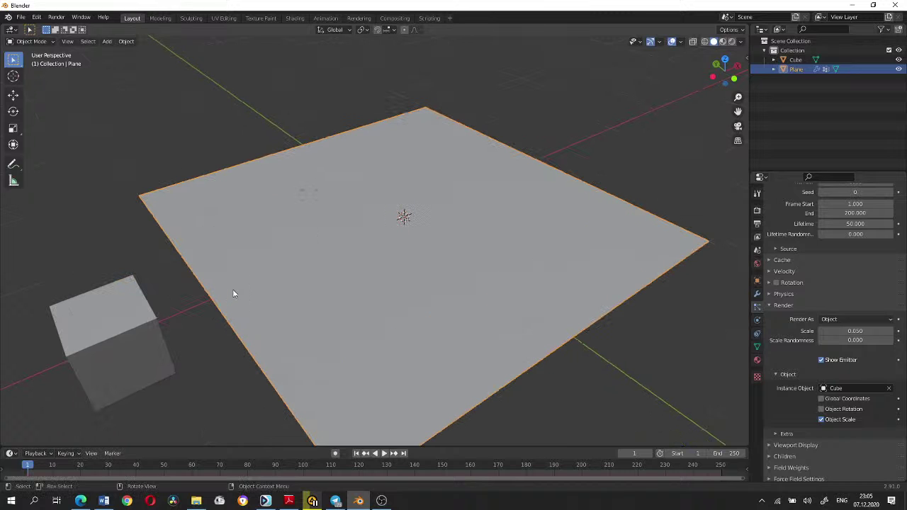
{"action": "scroll", "coordinate": [234, 294], "scroll_direction": "up", "scroll_amount": 1}
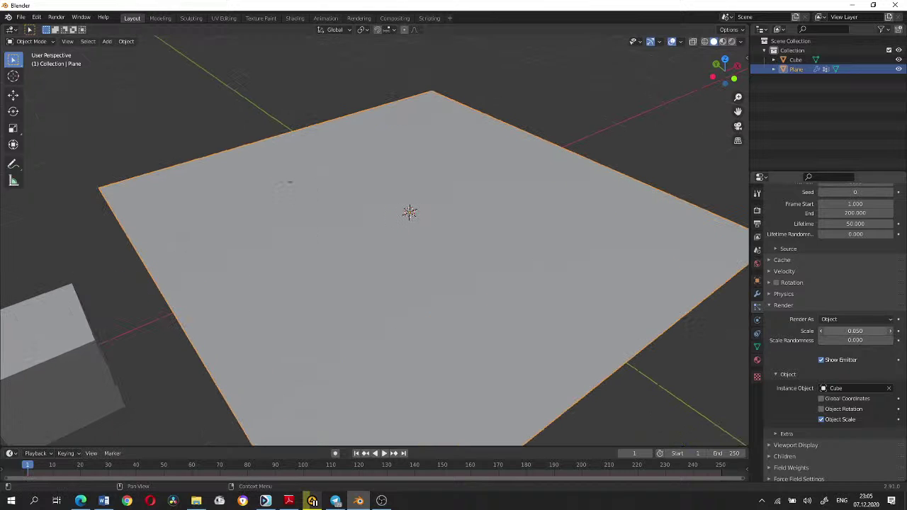
{"action": "left_click_drag", "start_coordinate": [855, 331], "coordinate": [875, 331]}
{"action": "scroll", "coordinate": [820, 252], "scroll_direction": "up", "scroll_amount": 3}
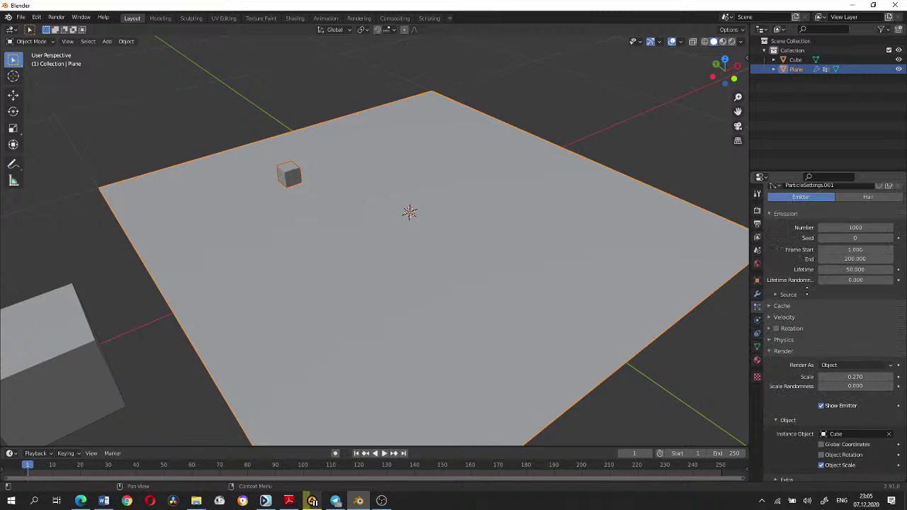
{"action": "scroll", "coordinate": [807, 290], "scroll_direction": "up", "scroll_amount": 2}
- Switch the particle system to Hair and set the instance scale to 0.025
{"action": "left_click", "coordinate": [842, 261]}
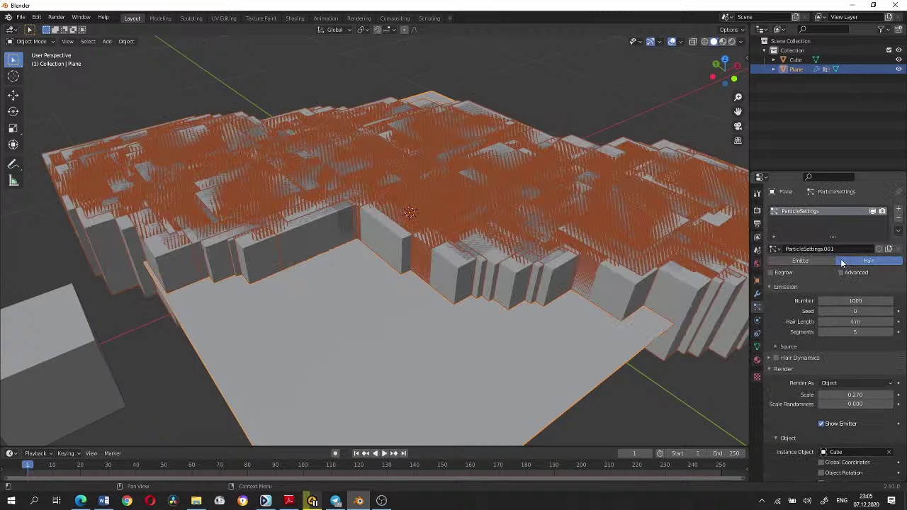
{"action": "scroll", "coordinate": [833, 297], "scroll_direction": "down", "scroll_amount": 5}
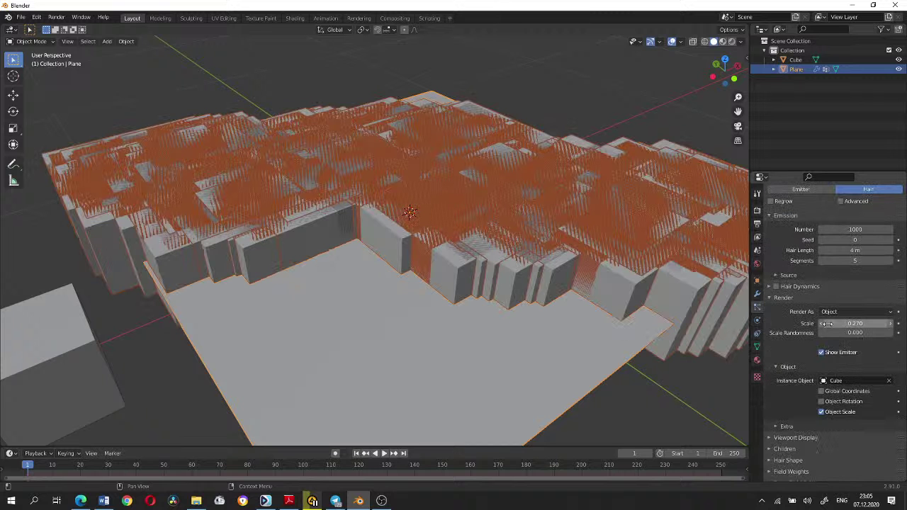
{"action": "left_click_drag", "start_coordinate": [827, 324], "coordinate": [773, 323]}
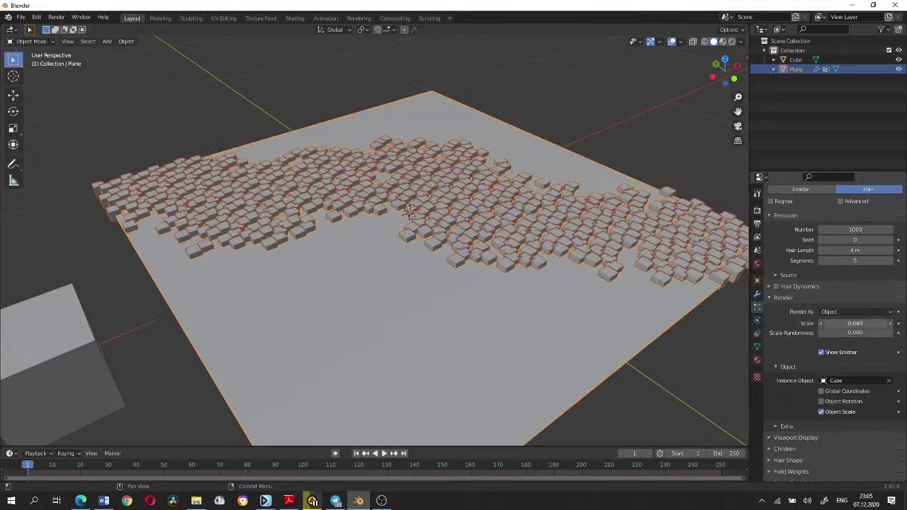
{"action": "mouse_move", "coordinate": [855, 324]}
{"action": "left_mouse_down"}
{"action": "mouse_move", "coordinate": [886, 323]}
{"action": "mouse_move", "coordinate": [836, 323]}
{"action": "left_mouse_up"}
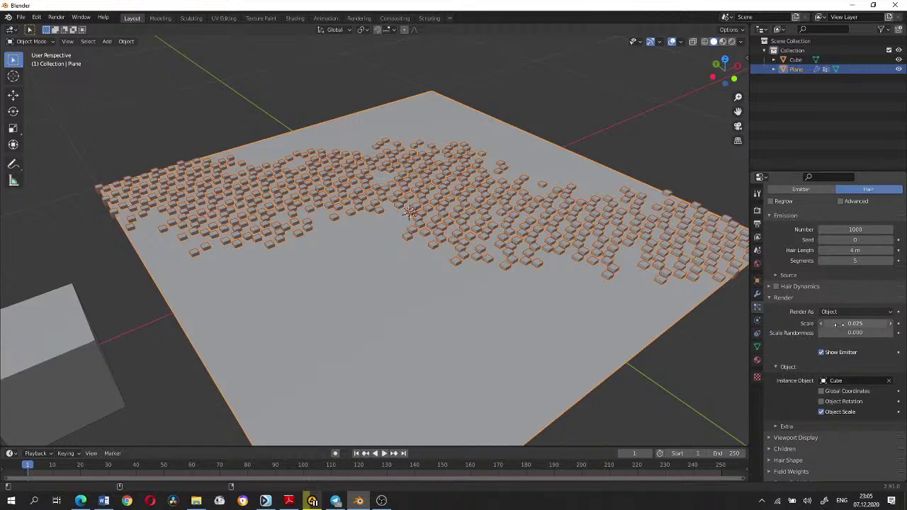
{"action": "mouse_move", "coordinate": [512, 231]}
{"action": "middle_mouse_down"}
{"action": "mouse_move", "coordinate": [380, 217]}
{"action": "mouse_move", "coordinate": [403, 138]}
{"action": "mouse_move", "coordinate": [432, 256]}
{"action": "middle_mouse_up"}
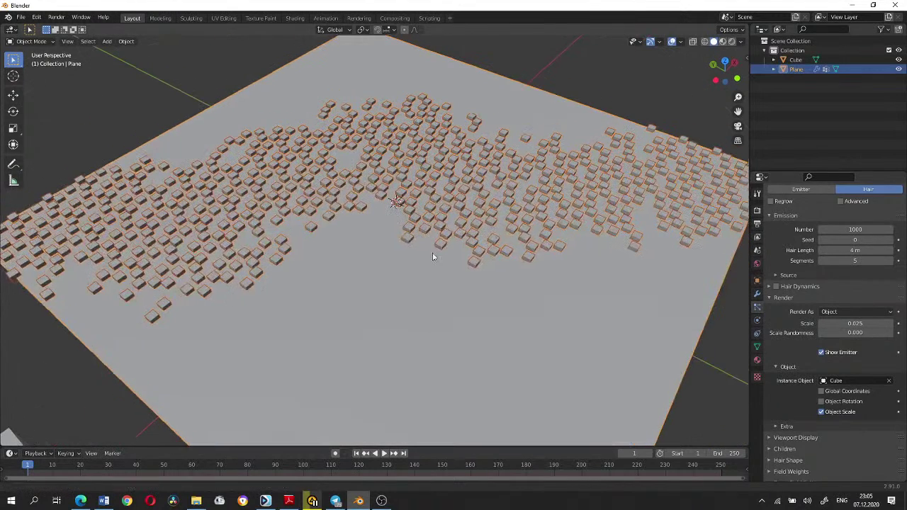
- Set the cube instances' Scale Randomness to 0.658, leaving Object Rotation off
{"action": "scroll", "coordinate": [433, 256], "scroll_direction": "up", "scroll_amount": 2}
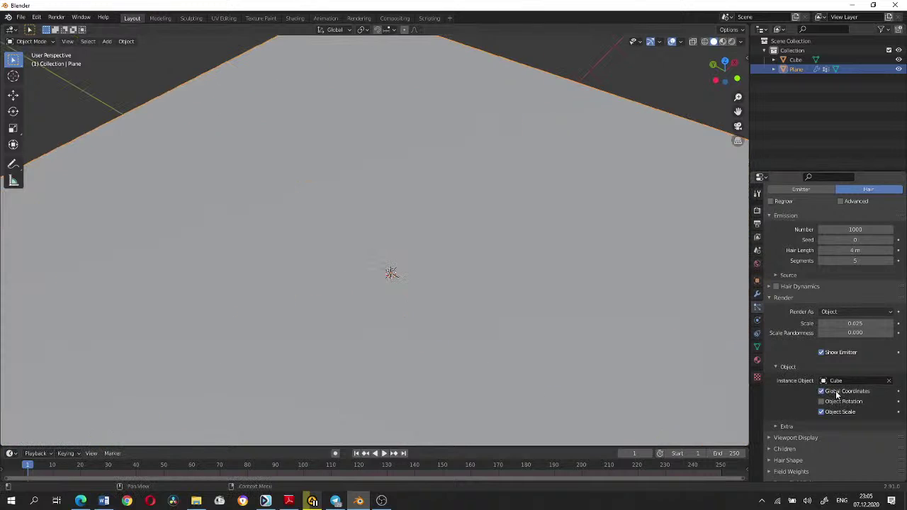
{"action": "left_click", "coordinate": [833, 404]}
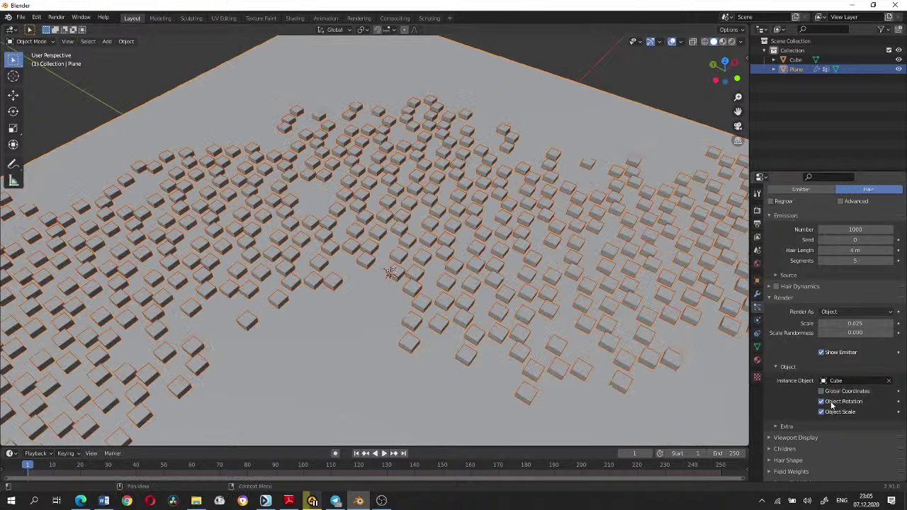
{"action": "left_click", "coordinate": [832, 404]}
{"action": "scroll", "coordinate": [838, 354], "scroll_direction": "down", "scroll_amount": 1}
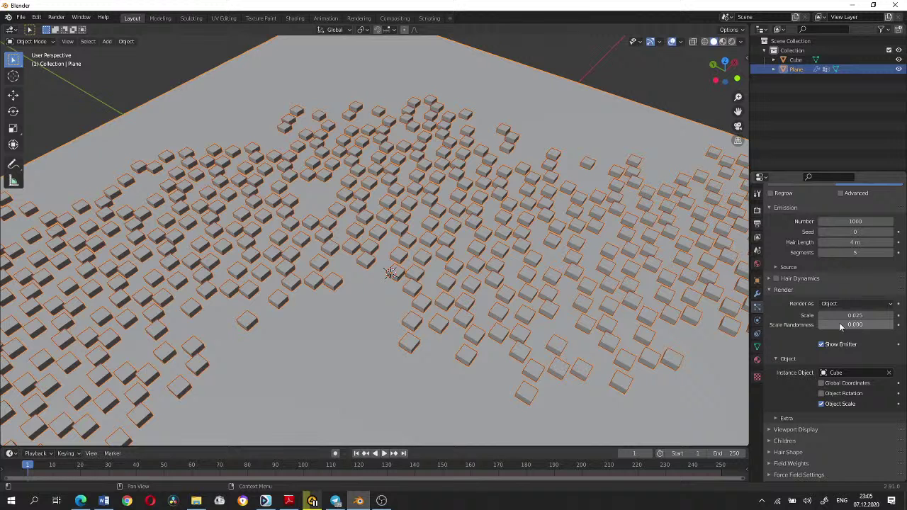
{"action": "left_click_drag", "start_coordinate": [841, 327], "coordinate": [872, 327]}
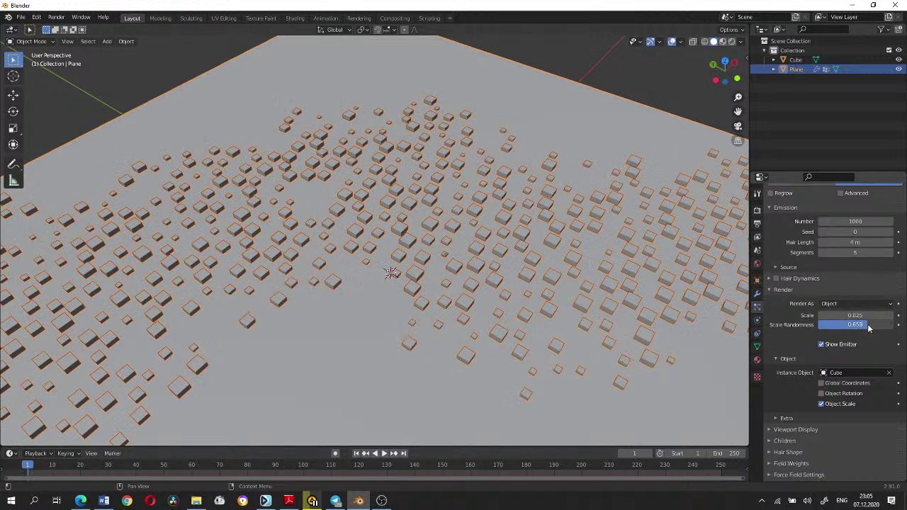
{"action": "left_click", "coordinate": [839, 303]}
- Under the Extra render options, enable display of unborn particles
{"action": "scroll", "coordinate": [796, 390], "scroll_direction": "down", "scroll_amount": 3}
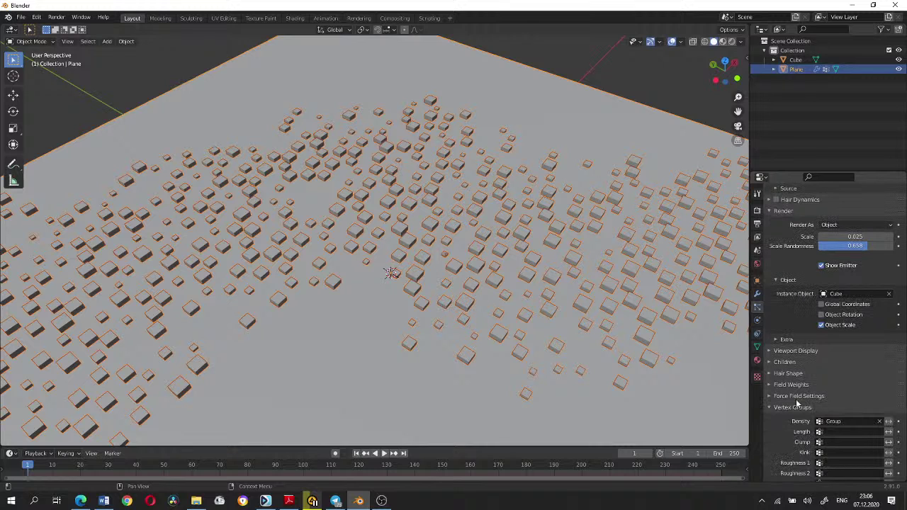
{"action": "scroll", "coordinate": [797, 402], "scroll_direction": "down", "scroll_amount": 4}
{"action": "left_click", "coordinate": [789, 294]}
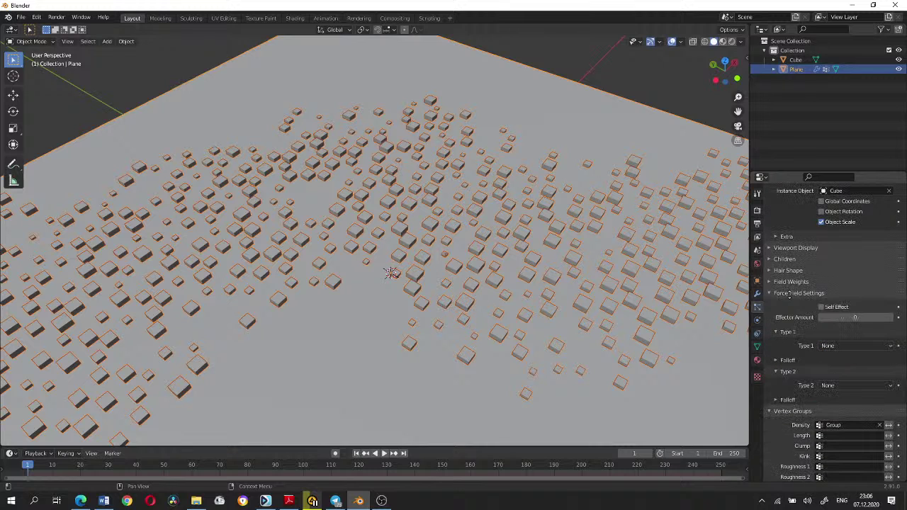
{"action": "left_click", "coordinate": [789, 294]}
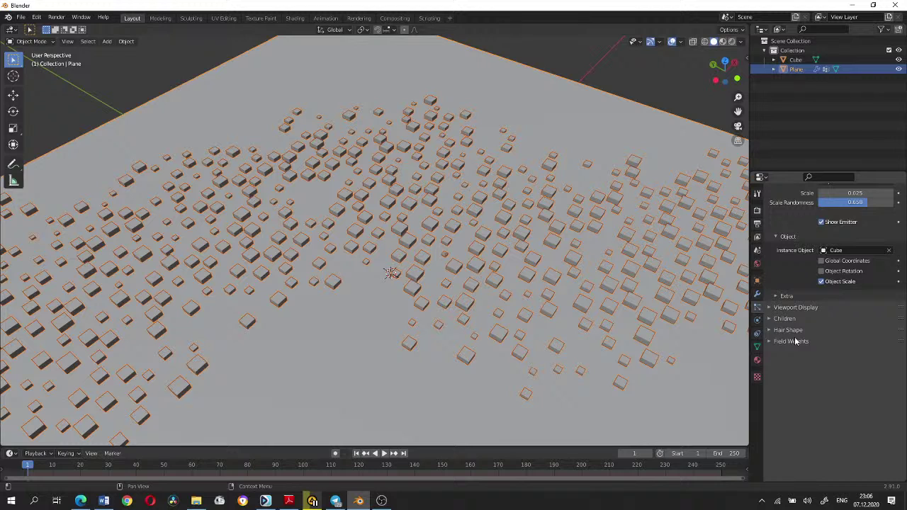
{"action": "left_click", "coordinate": [792, 323]}
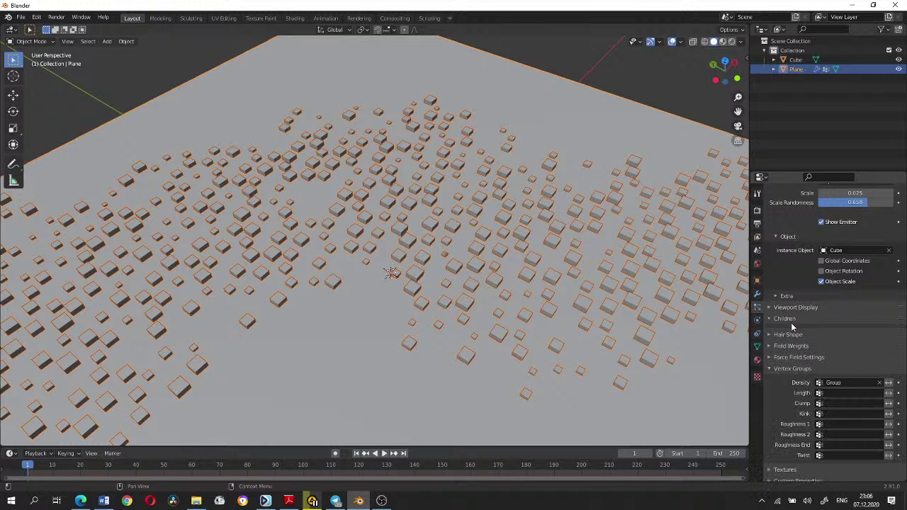
{"action": "left_click", "coordinate": [787, 296]}
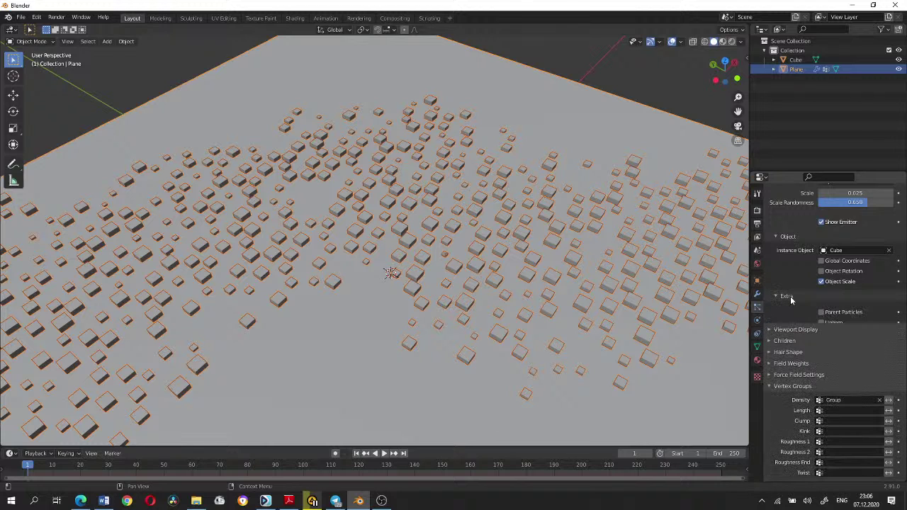
{"action": "left_click", "coordinate": [823, 323]}
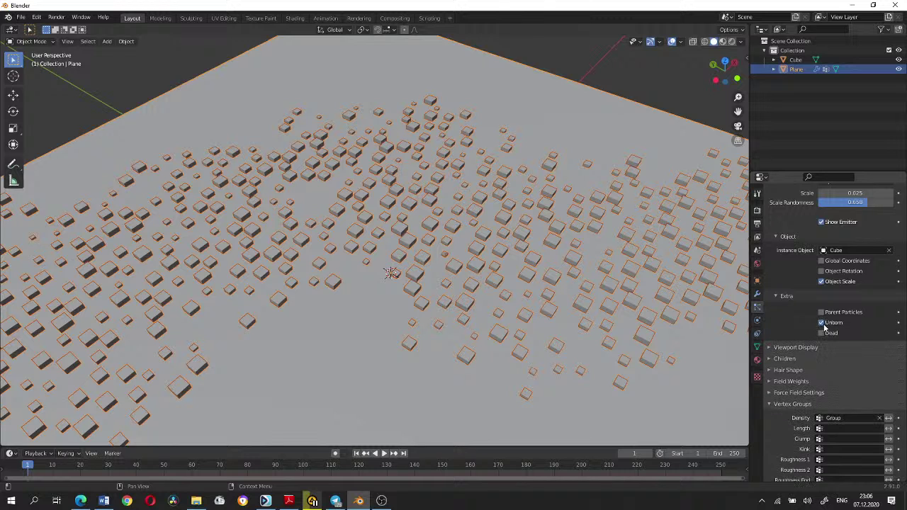
{"action": "scroll", "coordinate": [825, 326], "scroll_direction": "up", "scroll_amount": 6}
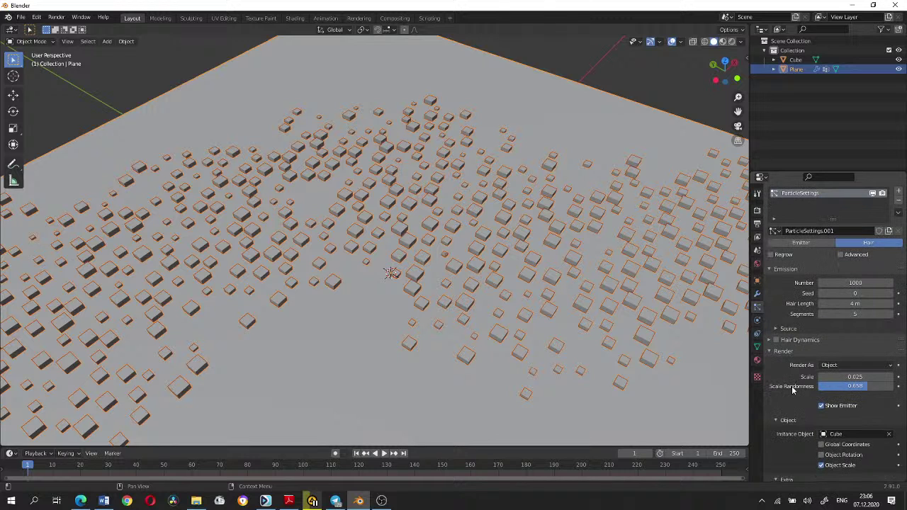
- Enable particle Rotation, trying Global Y and Normal axes and setting Randomize to 0.082
{"action": "left_click", "coordinate": [844, 255]}
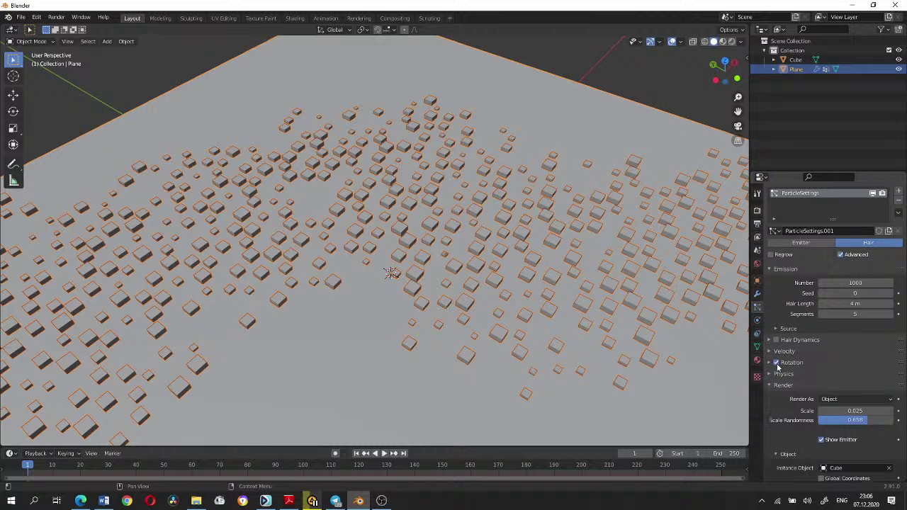
{"action": "left_click", "coordinate": [783, 363]}
{"action": "scroll", "coordinate": [837, 354], "scroll_direction": "down", "scroll_amount": 2}
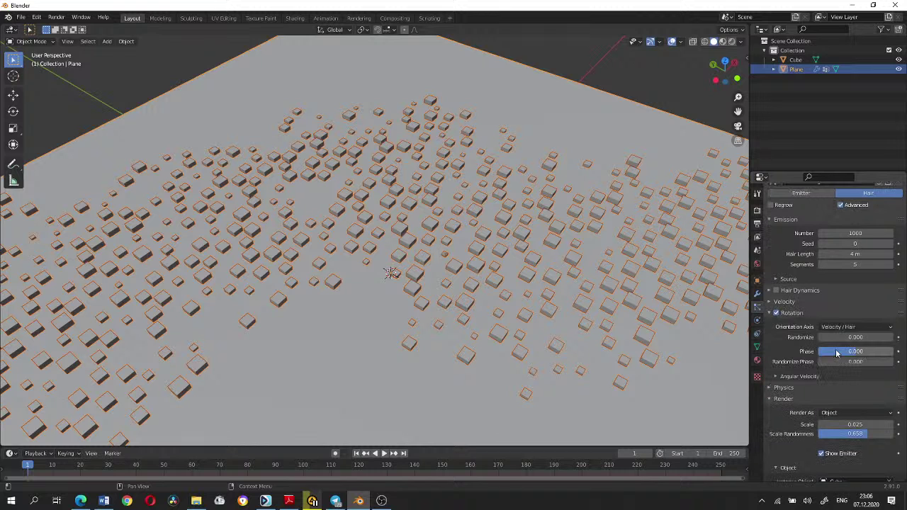
{"action": "left_click_drag", "start_coordinate": [840, 338], "coordinate": [883, 337]}
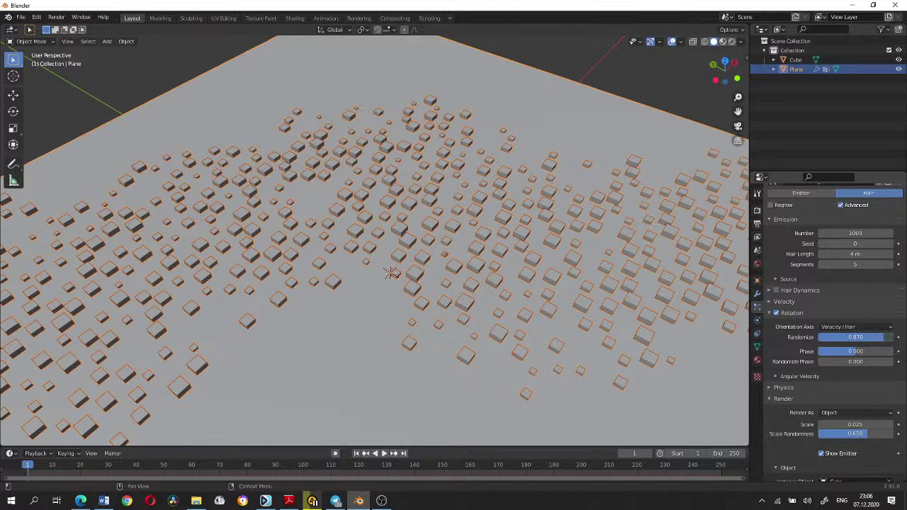
{"action": "left_click", "coordinate": [871, 328]}
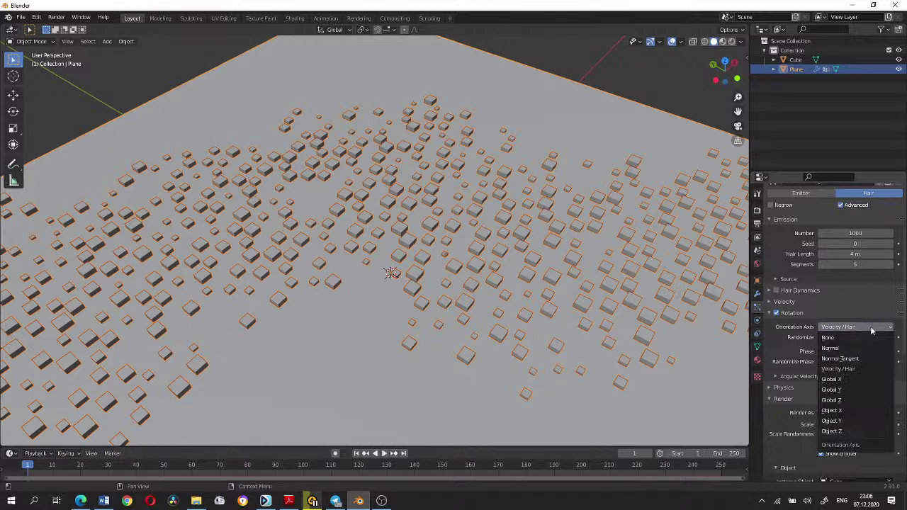
{"action": "left_click", "coordinate": [851, 390]}
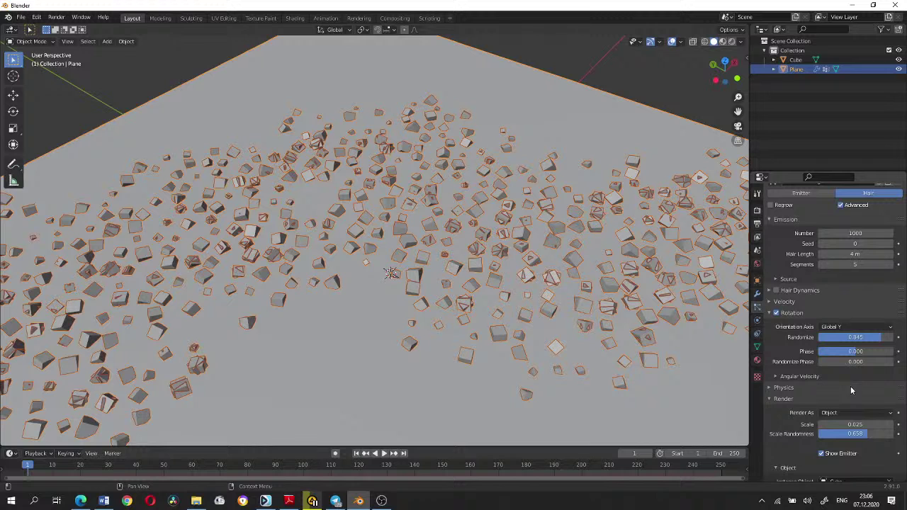
{"action": "left_click", "coordinate": [856, 327]}
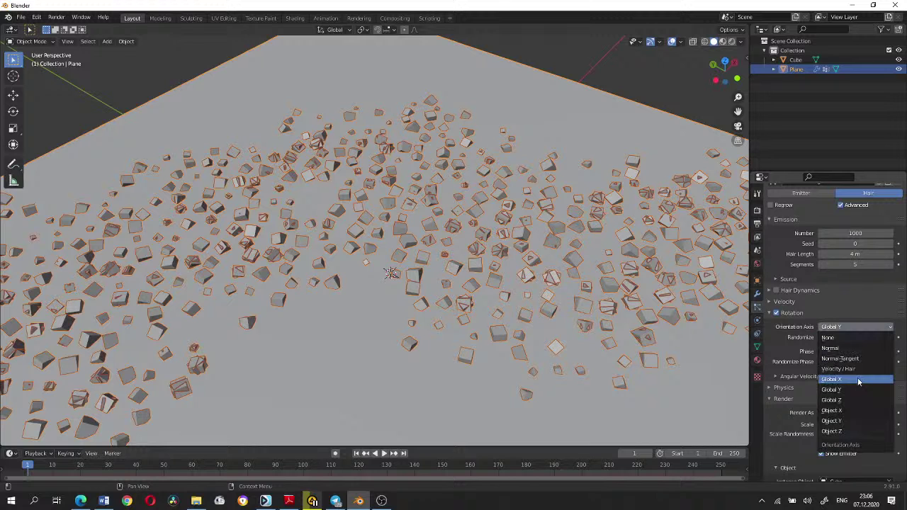
{"action": "left_click", "coordinate": [846, 347]}
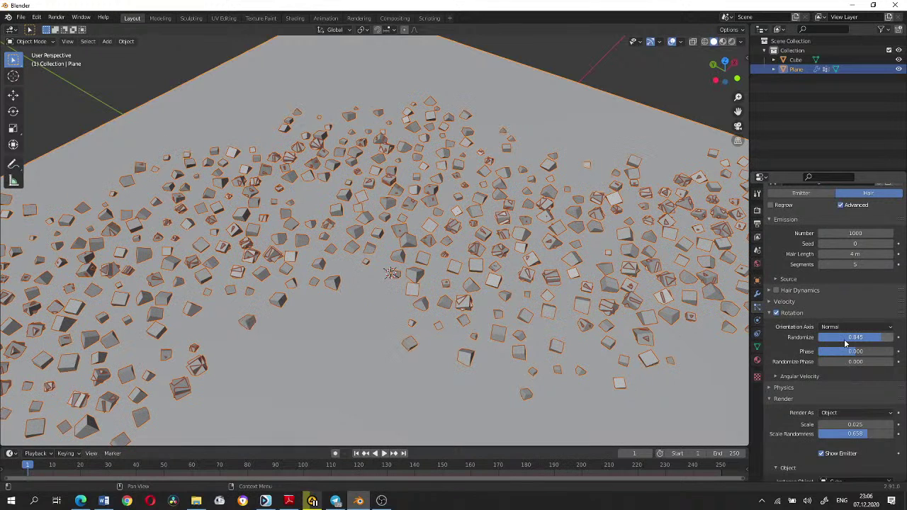
{"action": "mouse_move", "coordinate": [845, 341]}
{"action": "left_mouse_down"}
{"action": "mouse_move", "coordinate": [794, 342]}
{"action": "mouse_move", "coordinate": [826, 338]}
{"action": "left_mouse_up"}
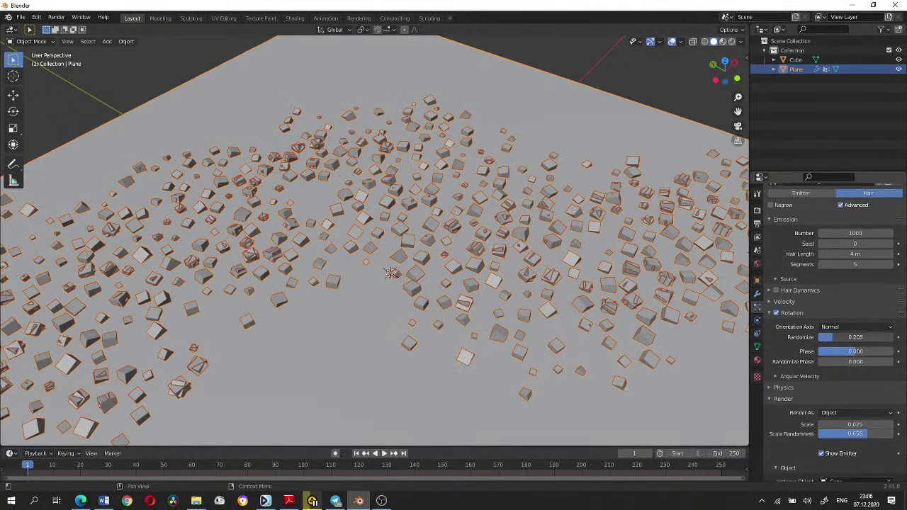
{"action": "scroll", "coordinate": [463, 303], "scroll_direction": "up", "scroll_amount": 5}
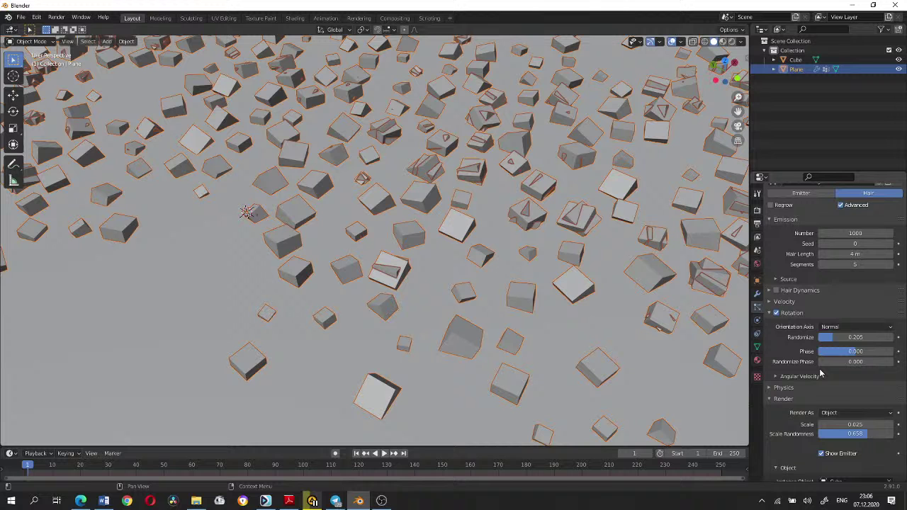
- Set the orientation axis to Object Z with Phase 0.161 and Randomize Phase 0.857
{"action": "left_click", "coordinate": [851, 327]}
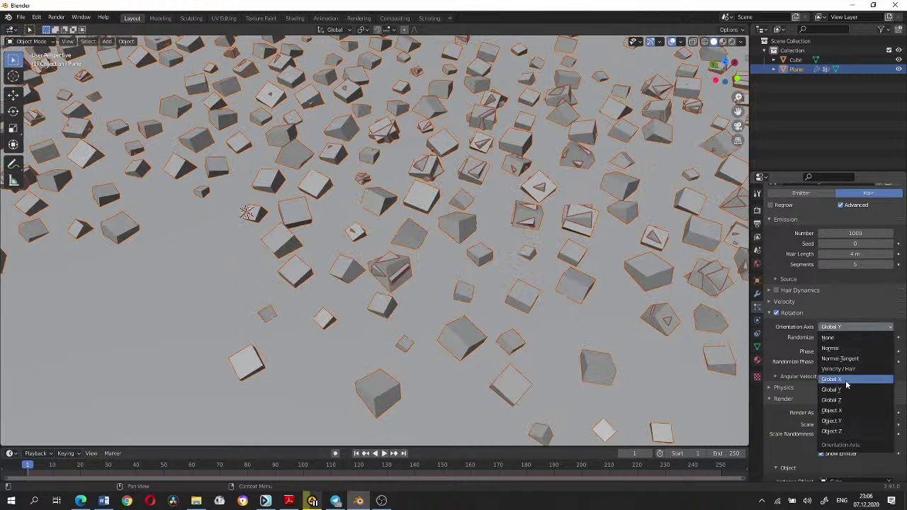
{"action": "left_click", "coordinate": [842, 401]}
{"action": "left_click", "coordinate": [838, 328]}
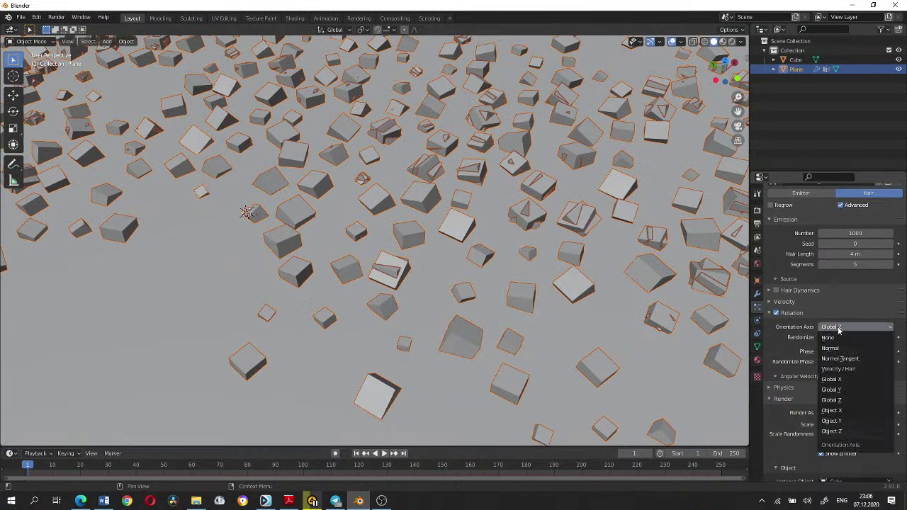
{"action": "left_click", "coordinate": [833, 431]}
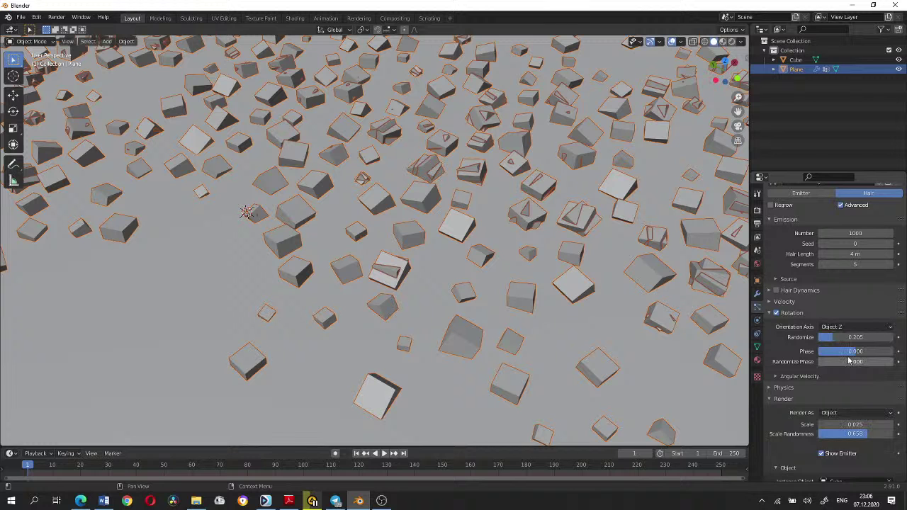
{"action": "left_click_drag", "start_coordinate": [850, 352], "coordinate": [879, 361]}
{"action": "mouse_move", "coordinate": [852, 337]}
{"action": "left_mouse_down"}
{"action": "mouse_move", "coordinate": [815, 338]}
{"action": "mouse_move", "coordinate": [824, 338]}
{"action": "left_mouse_up"}
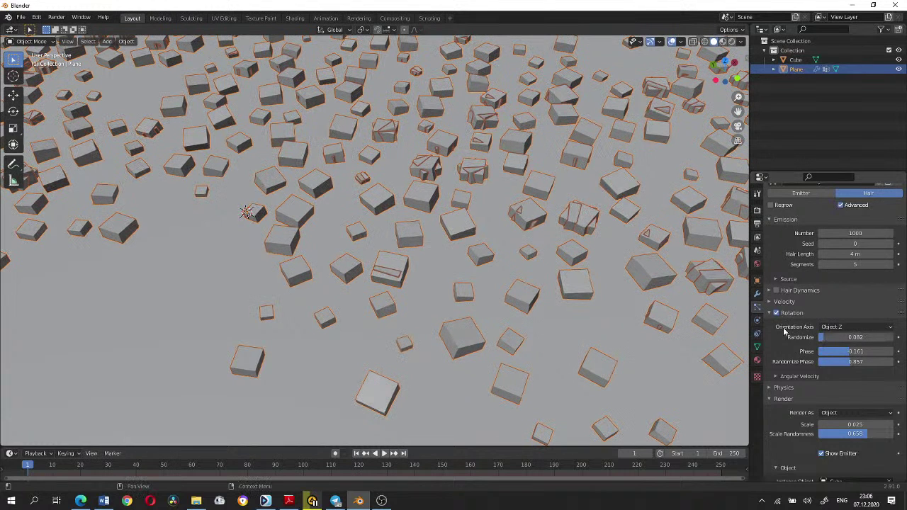
- Deselect everything, orbit over the plane, and reselect the plane with its particles
{"action": "middle_click_drag", "start_coordinate": [598, 277], "coordinate": [526, 255]}
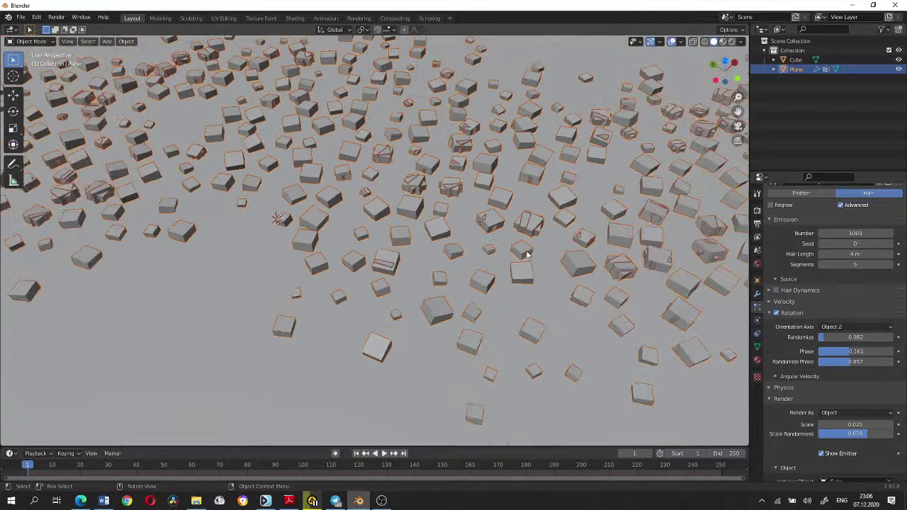
{"action": "scroll", "coordinate": [526, 255], "scroll_direction": "down", "scroll_amount": 10}
{"action": "left_click", "coordinate": [592, 283]}
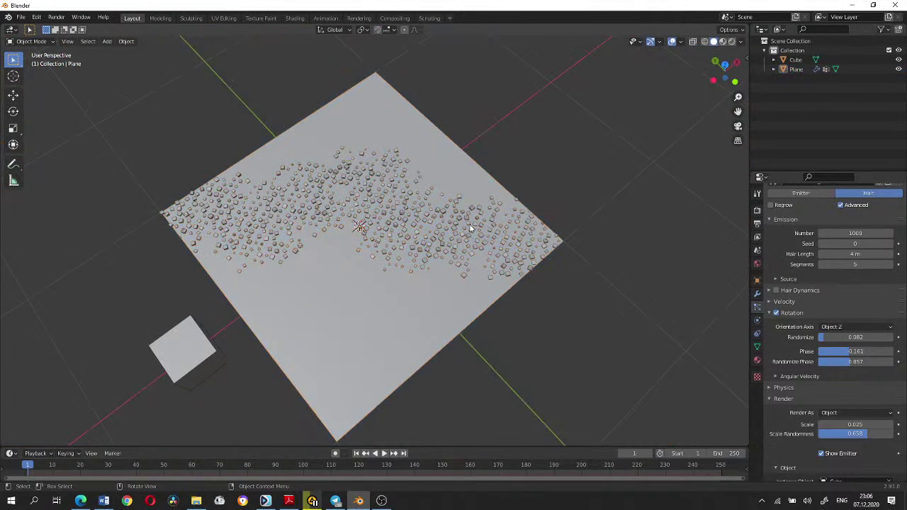
{"action": "mouse_move", "coordinate": [472, 227]}
{"action": "middle_mouse_down"}
{"action": "mouse_move", "coordinate": [464, 254]}
{"action": "mouse_move", "coordinate": [492, 183]}
{"action": "middle_mouse_up"}
{"action": "left_click", "coordinate": [412, 176]}
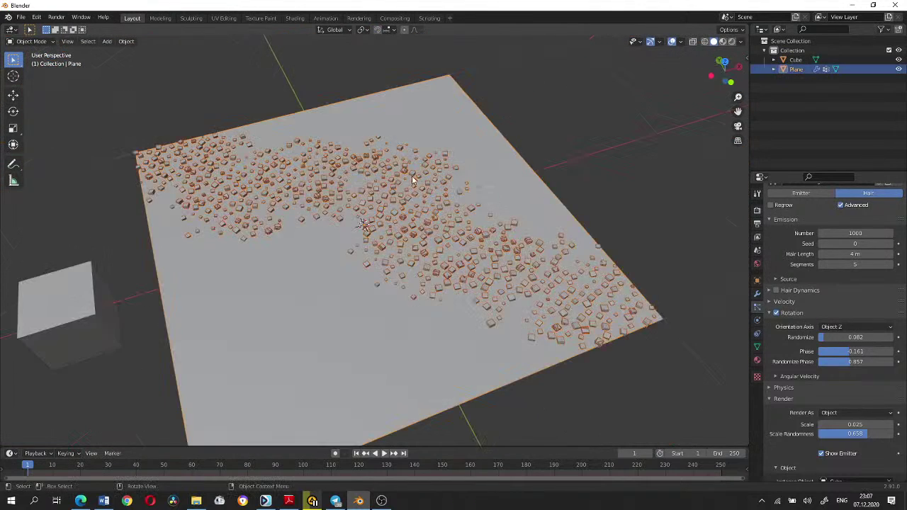
- In Weight Paint mode, paint a weighted band across the plane's centre and lower left
{"action": "key", "text": "ctrl+Tab"}
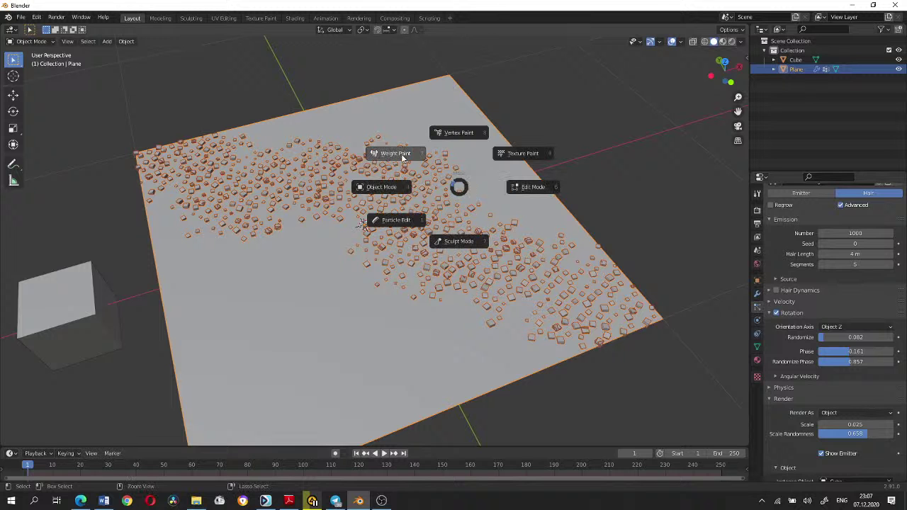
{"action": "left_click", "coordinate": [402, 157]}
{"action": "mouse_move", "coordinate": [354, 209]}
{"action": "left_mouse_down"}
{"action": "mouse_move", "coordinate": [323, 254]}
{"action": "mouse_move", "coordinate": [344, 394]}
{"action": "mouse_move", "coordinate": [461, 374]}
{"action": "left_mouse_up"}
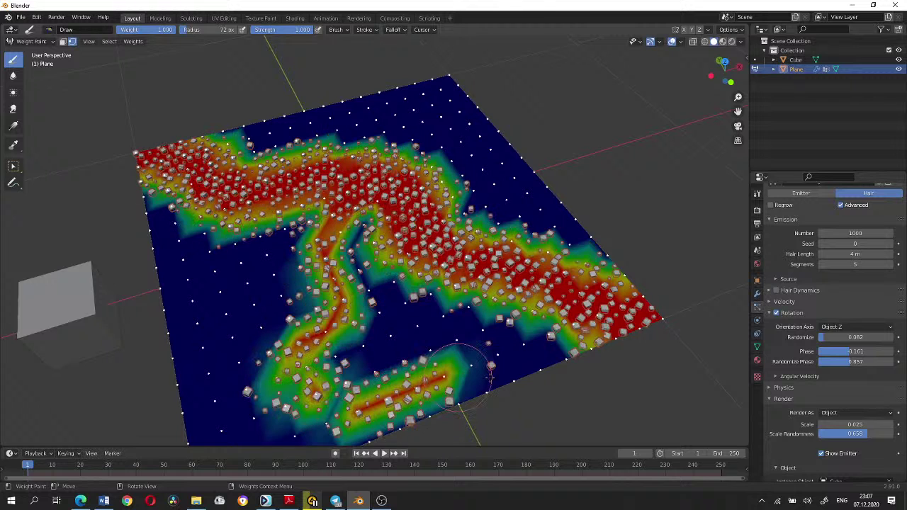
{"action": "middle_click_drag", "start_coordinate": [489, 375], "coordinate": [425, 358]}
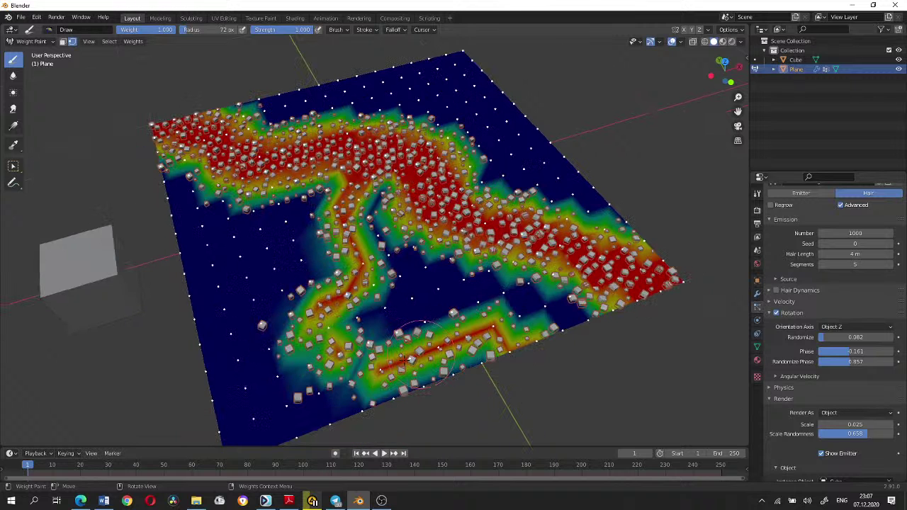
{"action": "mouse_move", "coordinate": [409, 362]}
{"action": "left_mouse_down"}
{"action": "mouse_move", "coordinate": [306, 327]}
{"action": "mouse_move", "coordinate": [500, 410]}
{"action": "left_mouse_up"}
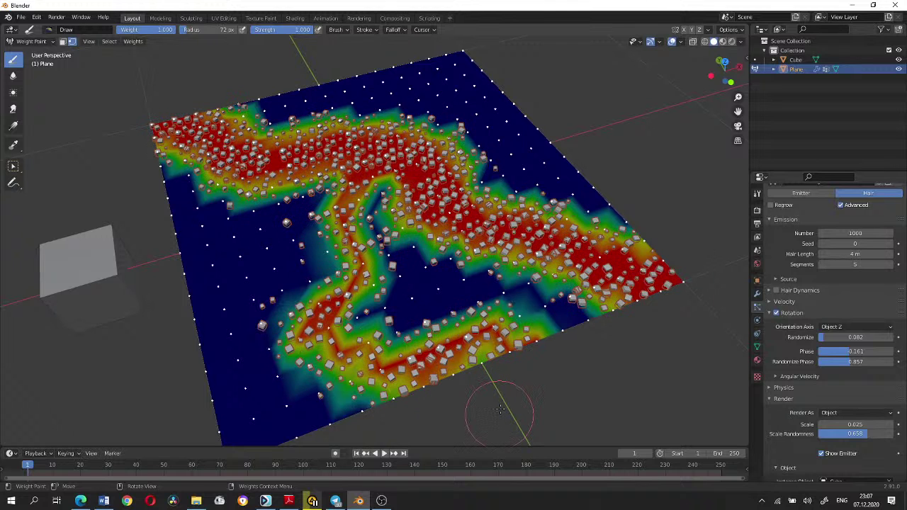
- Clear the plane's weights via the Weights menu and restore a Z-shaped weight path
{"action": "left_click", "coordinate": [758, 346]}
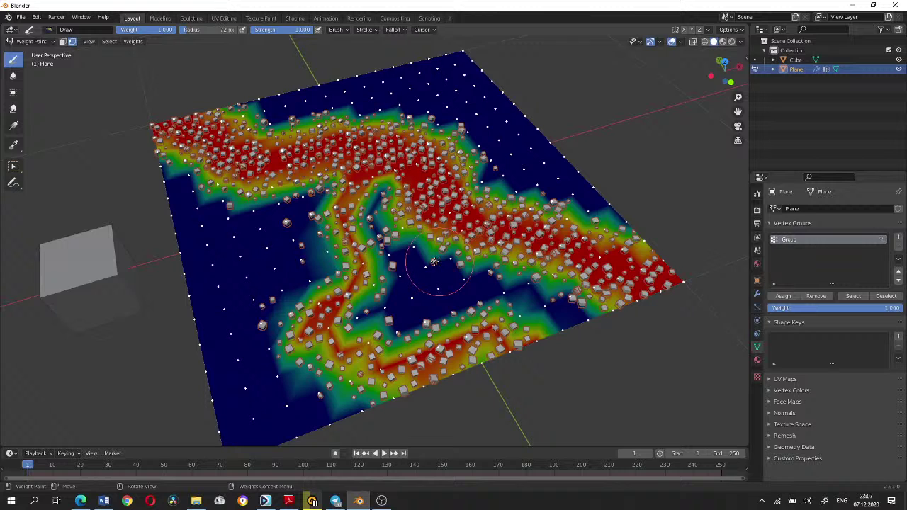
{"action": "left_click", "coordinate": [134, 41]}
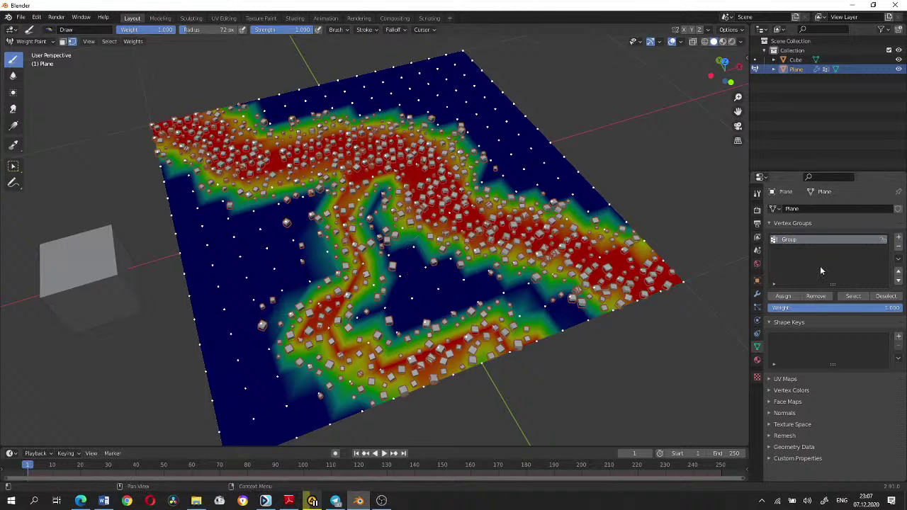
{"action": "left_click", "coordinate": [900, 245]}
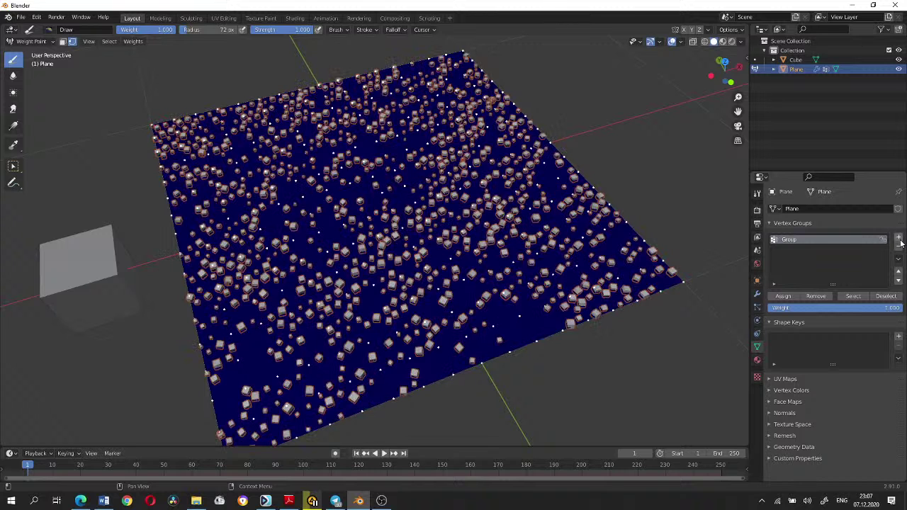
{"action": "key", "text": "ctrl+z"}
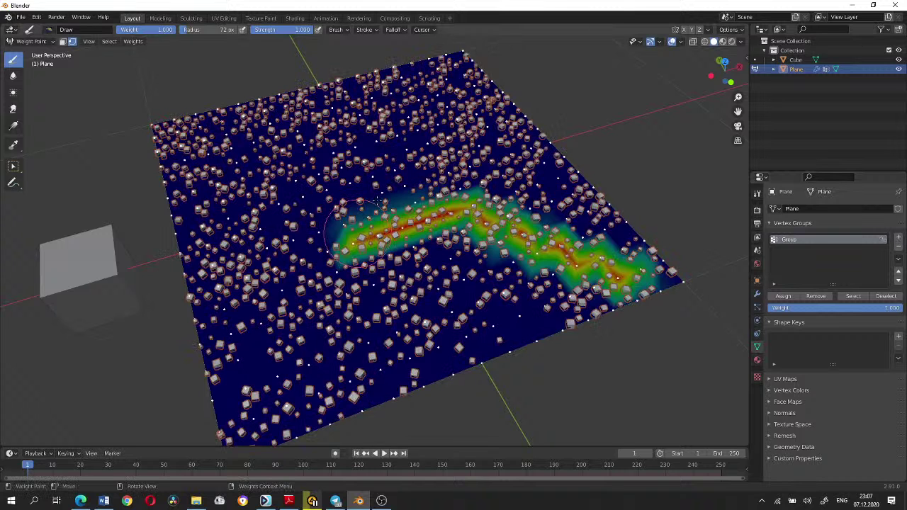
{"action": "key", "text": "ctrl+shift+z"}
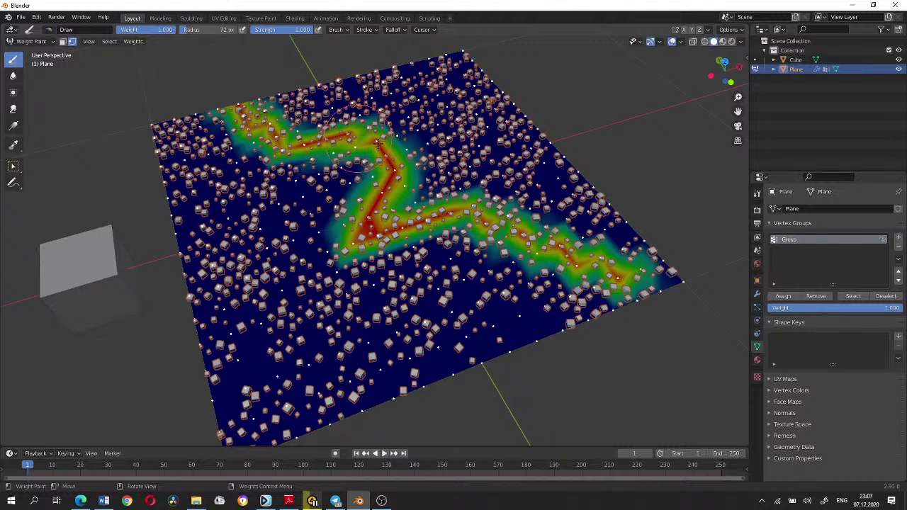
{"action": "left_click", "coordinate": [757, 307]}
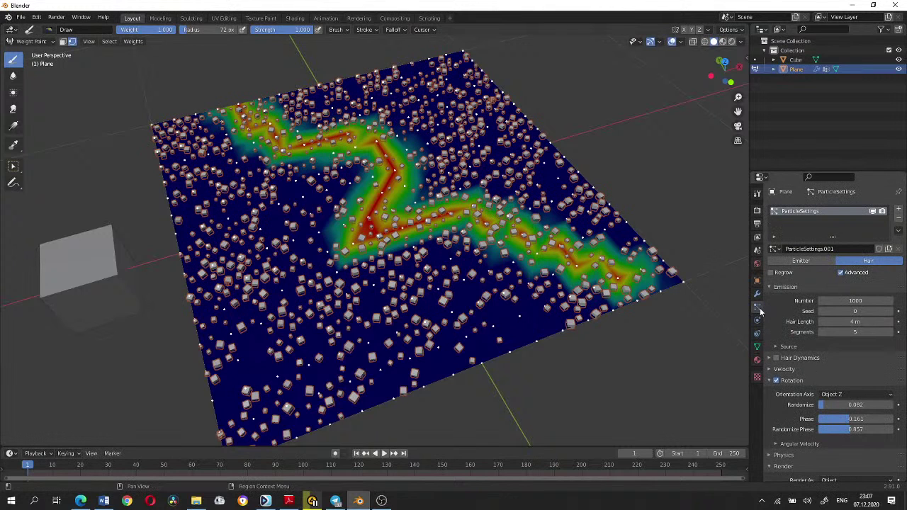
- Set the Density and Length vertex groups to Group and paint an extra patch at lower left
{"action": "scroll", "coordinate": [804, 273], "scroll_direction": "down", "scroll_amount": 15}
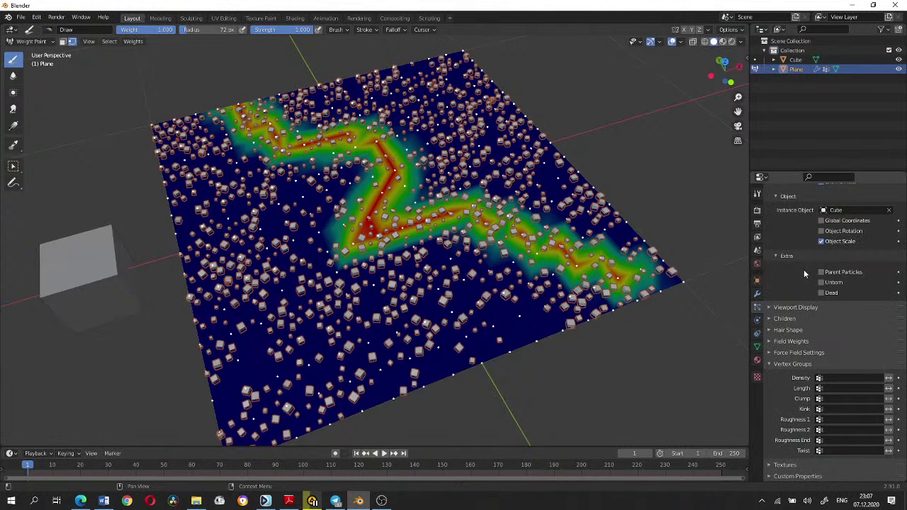
{"action": "left_click", "coordinate": [844, 378]}
{"action": "left_click", "coordinate": [828, 388]}
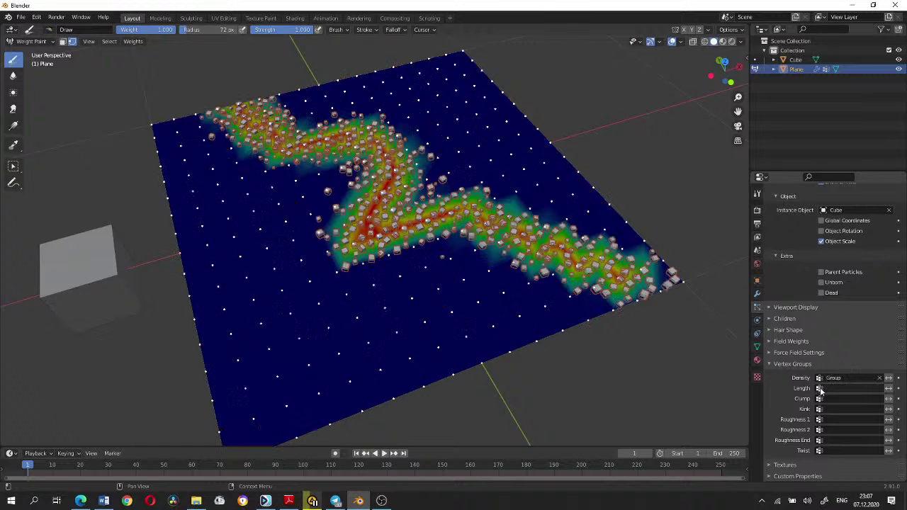
{"action": "left_click", "coordinate": [826, 388]}
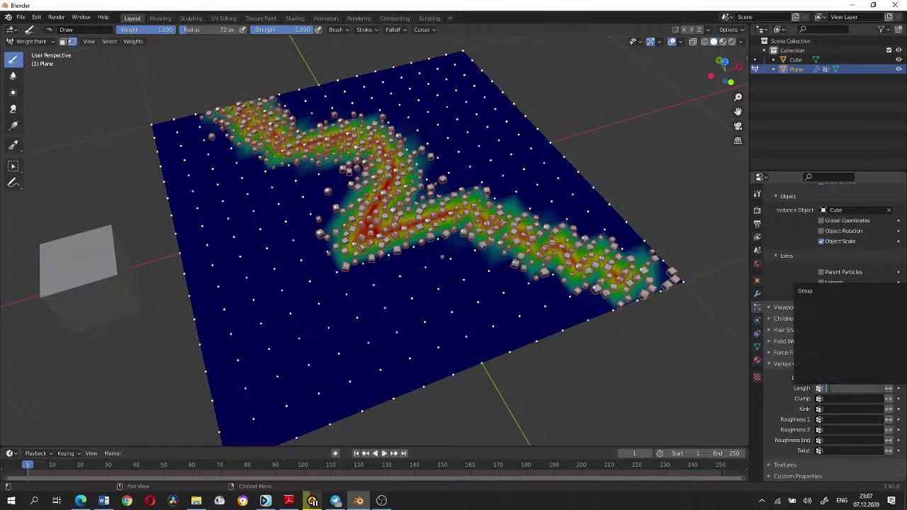
{"action": "left_click", "coordinate": [811, 292]}
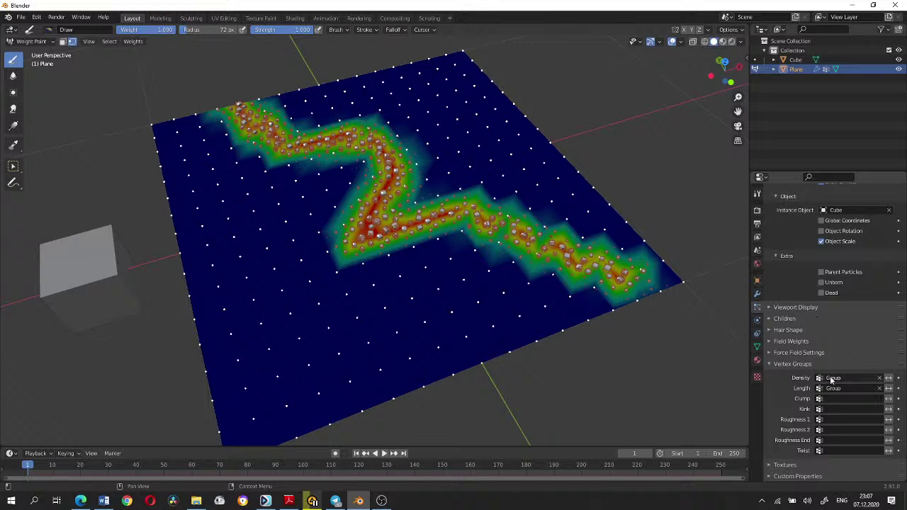
{"action": "scroll", "coordinate": [382, 262], "scroll_direction": "up", "scroll_amount": 5}
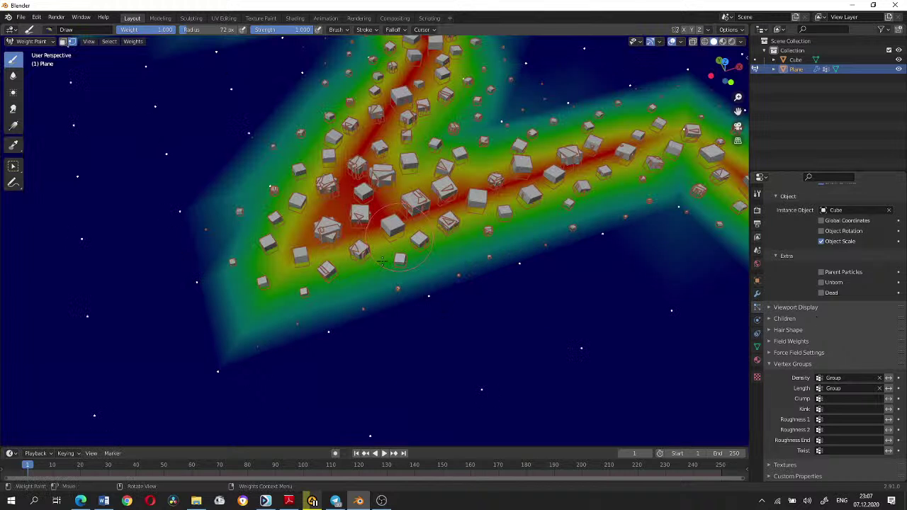
{"action": "scroll", "coordinate": [381, 263], "scroll_direction": "down", "scroll_amount": 8}
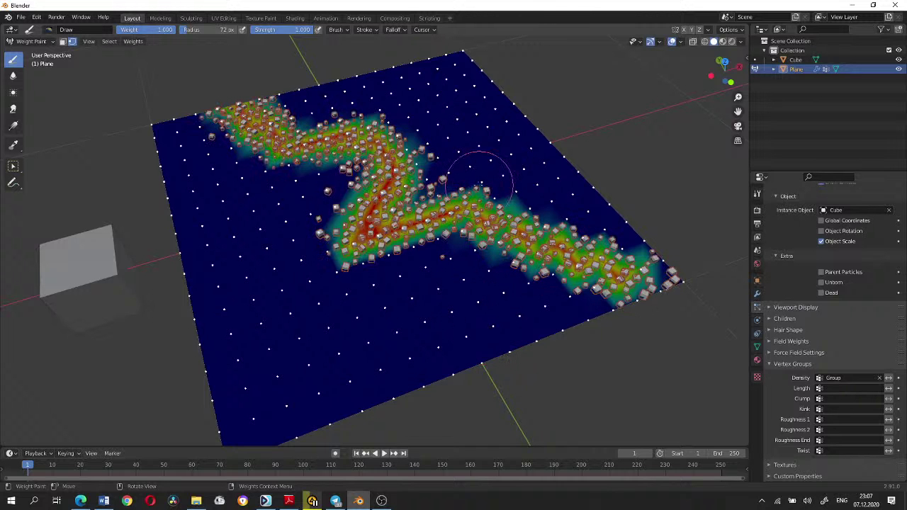
{"action": "left_click", "coordinate": [836, 388]}
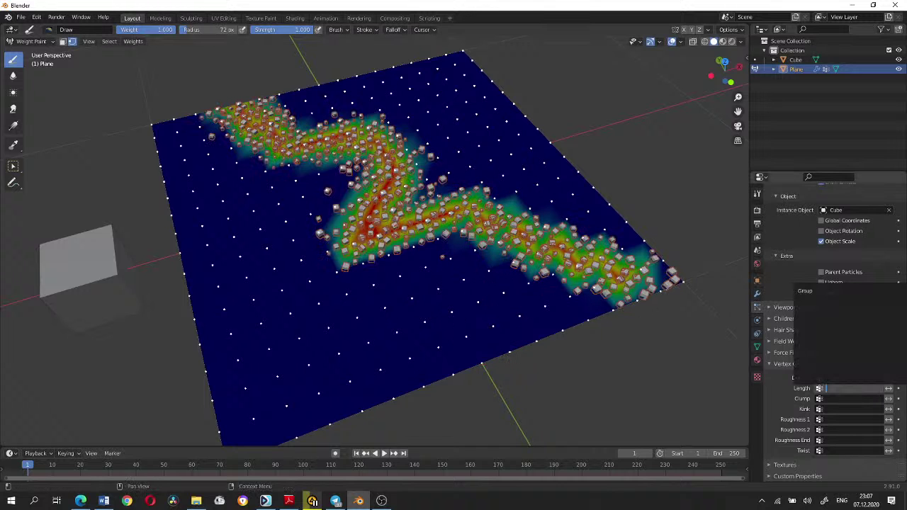
{"action": "left_click", "coordinate": [806, 290]}
{"action": "mouse_move", "coordinate": [461, 315]}
{"action": "left_mouse_down"}
{"action": "mouse_move", "coordinate": [344, 324]}
{"action": "mouse_move", "coordinate": [284, 280]}
{"action": "left_mouse_up"}
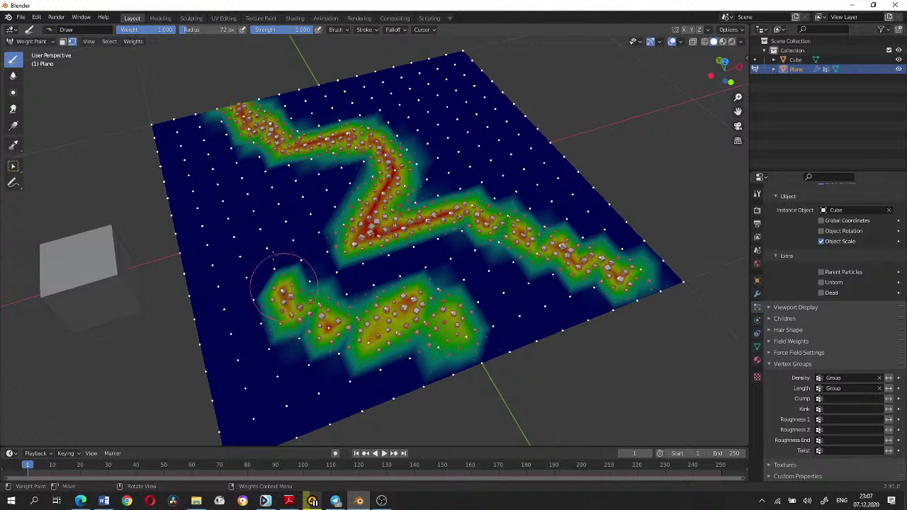
- Return to Object Mode, test subdivision on the plane, and set its level back to 0
{"action": "key", "text": "ctrl+Tab"}
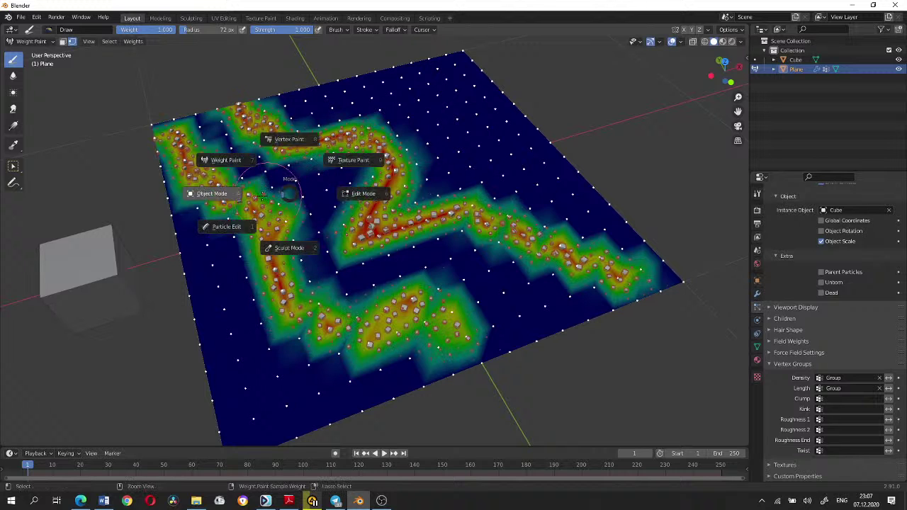
{"action": "left_click", "coordinate": [270, 202]}
{"action": "middle_click_drag", "start_coordinate": [270, 202], "coordinate": [542, 351]}
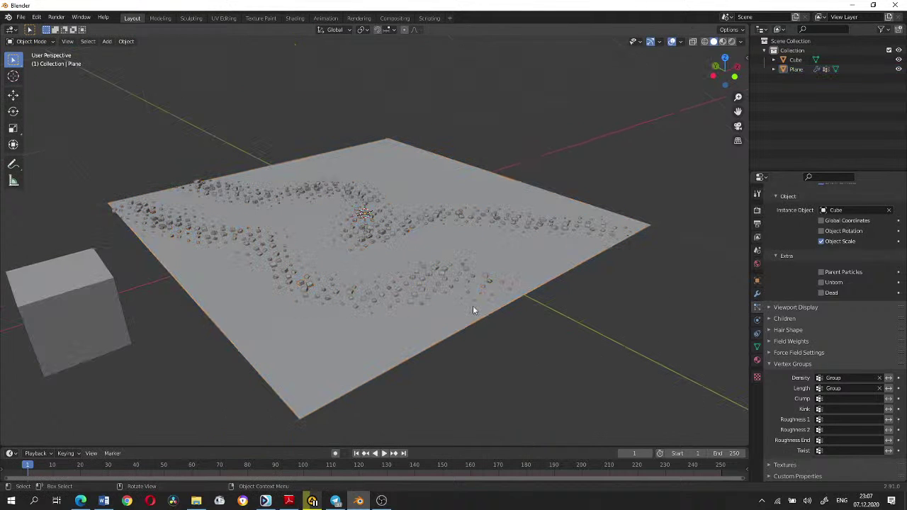
{"action": "scroll", "coordinate": [472, 310], "scroll_direction": "up", "scroll_amount": 5}
{"action": "middle_click_drag", "start_coordinate": [526, 300], "coordinate": [393, 234]}
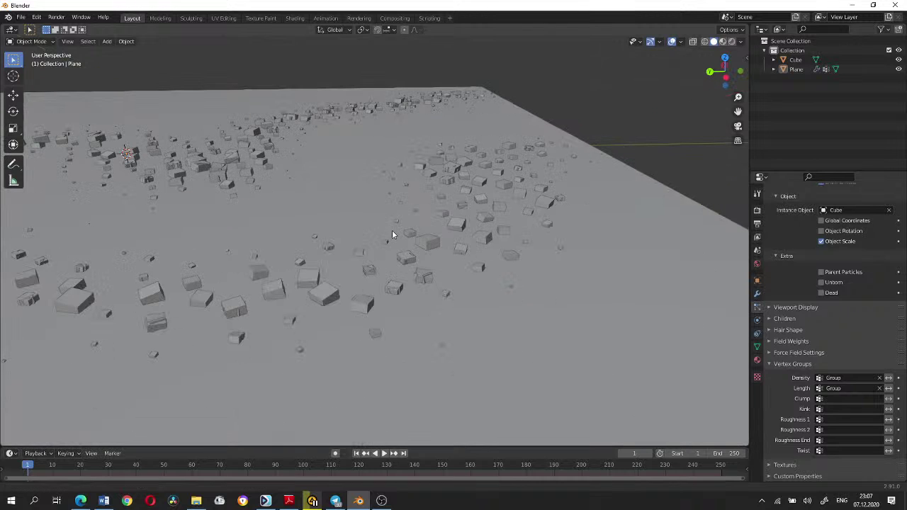
{"action": "left_click", "coordinate": [392, 233]}
{"action": "key", "text": "ctrl+1"}
{"action": "scroll", "coordinate": [415, 255], "scroll_direction": "up", "scroll_amount": 2}
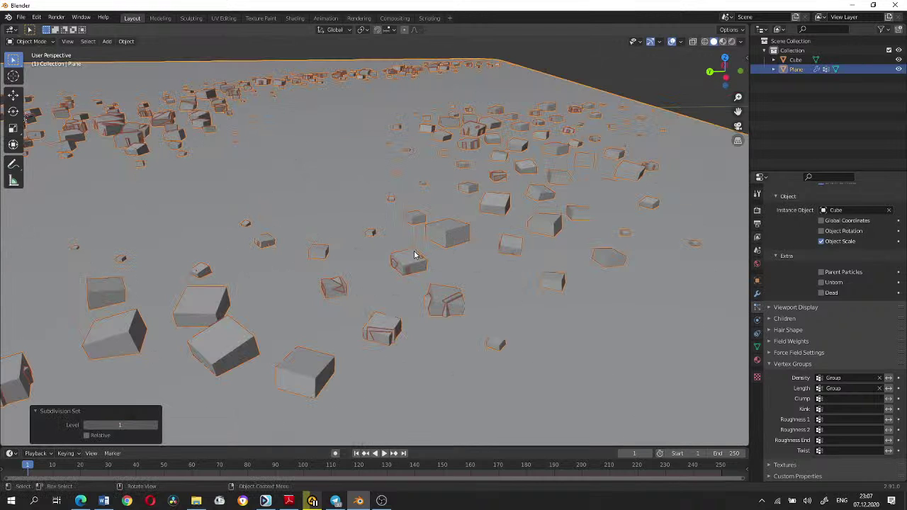
{"action": "key", "text": "ctrl"}
{"action": "key", "text": "ctrl+0"}
{"action": "scroll", "coordinate": [415, 255], "scroll_direction": "down", "scroll_amount": 5}
{"action": "scroll", "coordinate": [337, 262], "scroll_direction": "down", "scroll_amount": 3}
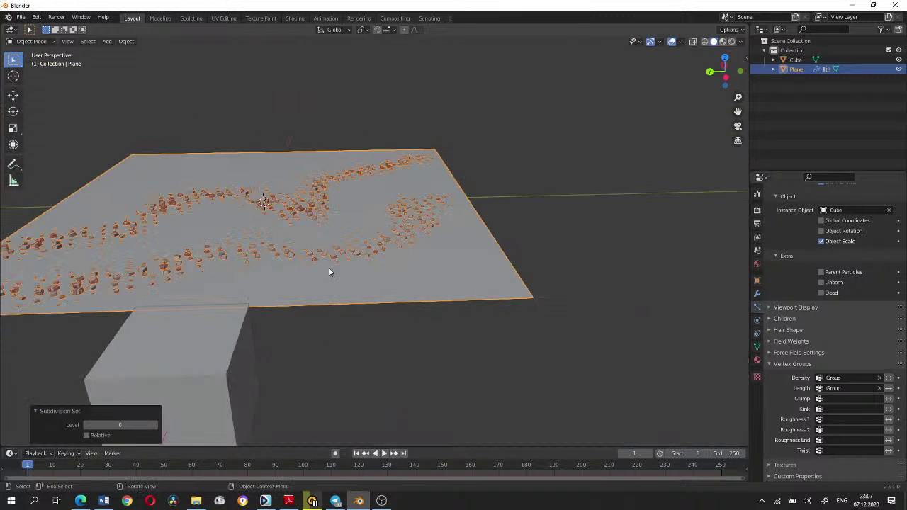
- Give the Cube a Subdivision Surface at level 1 after trying level 2
{"action": "middle_click_drag", "start_coordinate": [380, 258], "coordinate": [380, 270], "text": "shift"}
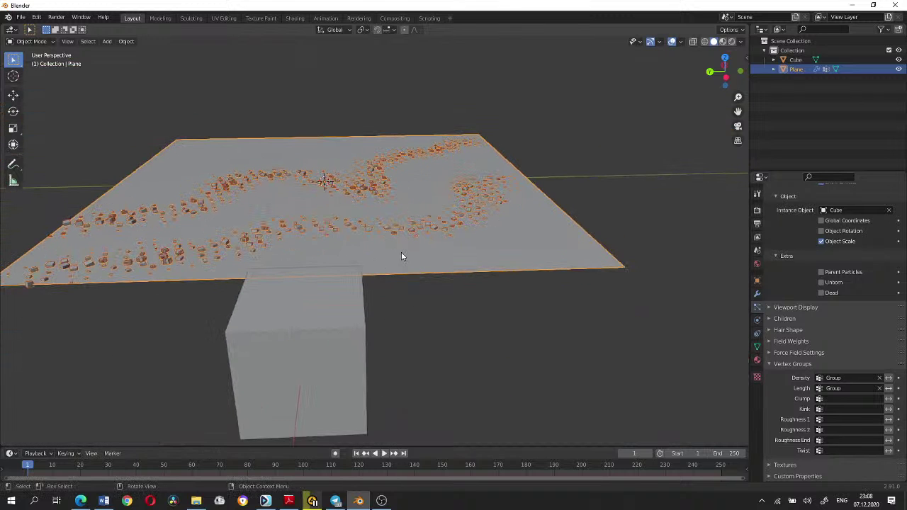
{"action": "left_click", "coordinate": [349, 289]}
{"action": "key", "text": "ctrl+1"}
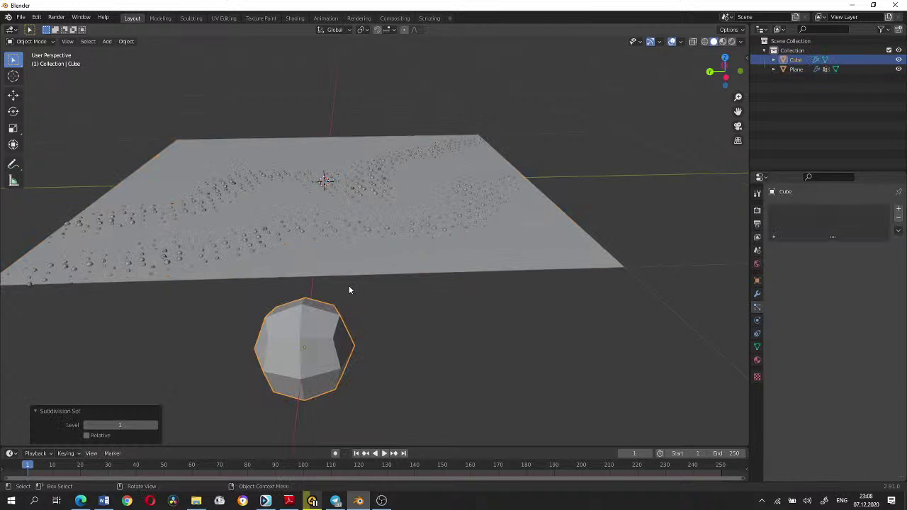
{"action": "scroll", "coordinate": [402, 225], "scroll_direction": "up", "scroll_amount": 4}
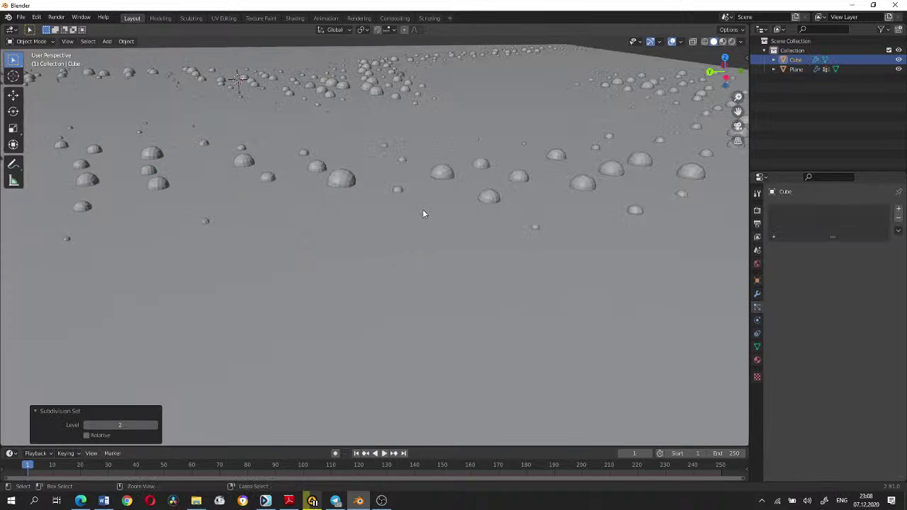
{"action": "key", "text": "ctrl+2"}
{"action": "scroll", "coordinate": [423, 209], "scroll_direction": "down", "scroll_amount": 2}
{"action": "scroll", "coordinate": [387, 219], "scroll_direction": "up", "scroll_amount": 2}
{"action": "scroll", "coordinate": [388, 219], "scroll_direction": "up", "scroll_amount": 2}
{"action": "key", "text": "ctrl+1"}
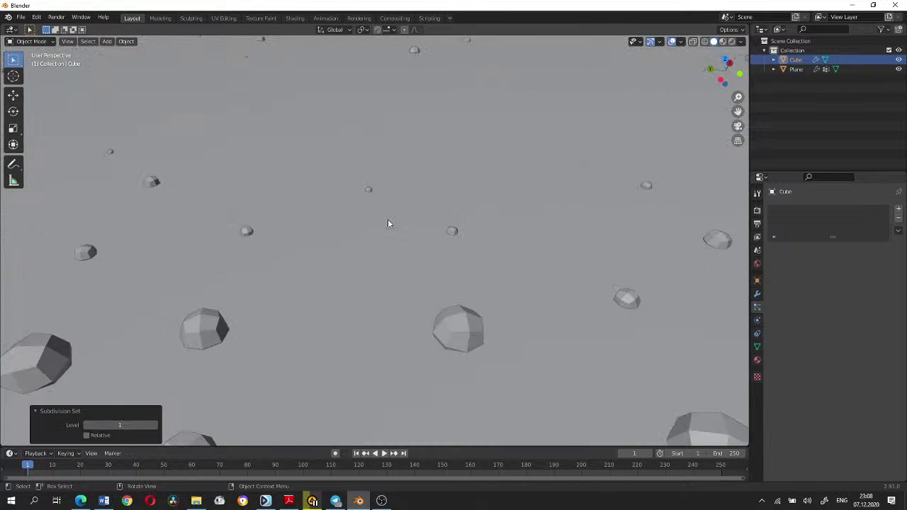
{"action": "scroll", "coordinate": [388, 224], "scroll_direction": "down", "scroll_amount": 4}
- Shade the Cube smooth and reselect the plane
{"action": "mouse_move", "coordinate": [388, 223]}
{"action": "middle_mouse_down"}
{"action": "mouse_move", "coordinate": [378, 225]}
{"action": "mouse_move", "coordinate": [377, 214]}
{"action": "middle_mouse_up"}
{"action": "right_click", "coordinate": [378, 226]}
{"action": "left_click", "coordinate": [377, 225]}
{"action": "scroll", "coordinate": [317, 207], "scroll_direction": "down", "scroll_amount": 10}
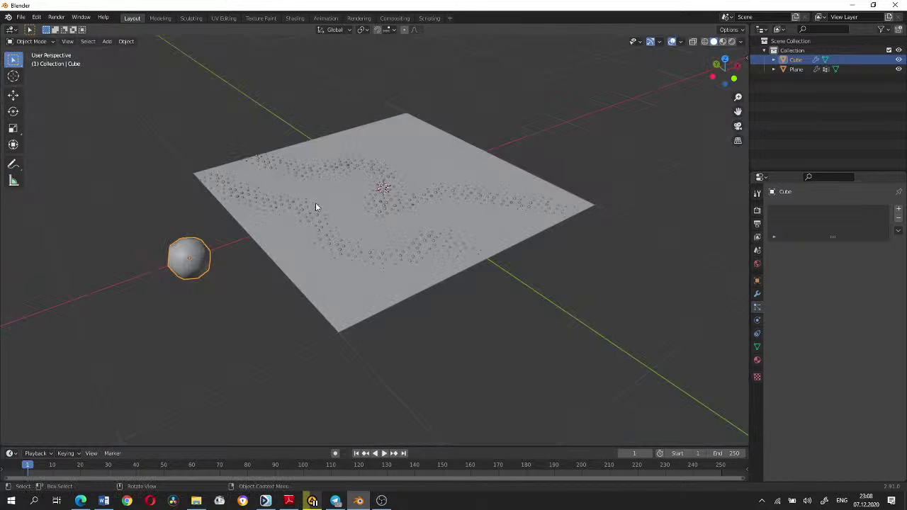
{"action": "scroll", "coordinate": [317, 207], "scroll_direction": "up", "scroll_amount": 6}
{"action": "middle_click_drag", "start_coordinate": [316, 207], "coordinate": [330, 214]}
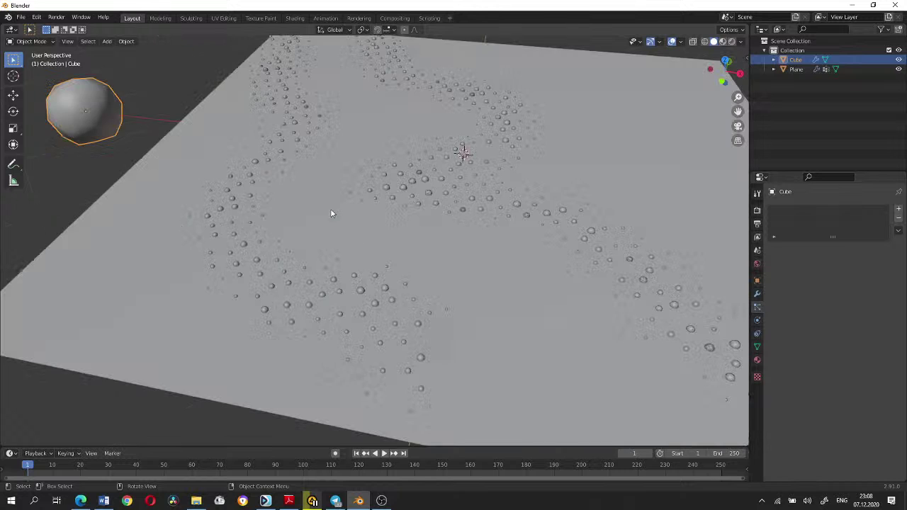
{"action": "left_click", "coordinate": [361, 257]}
{"action": "key", "text": "ctrl+Tab"}
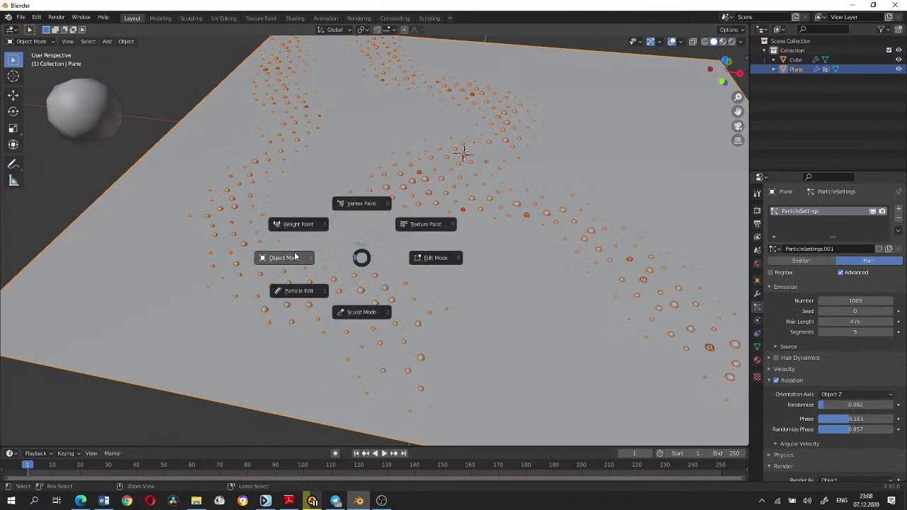
- Paint a new weight stroke looping to the plane's lower left, then return to Object Mode
{"action": "left_click", "coordinate": [299, 224]}
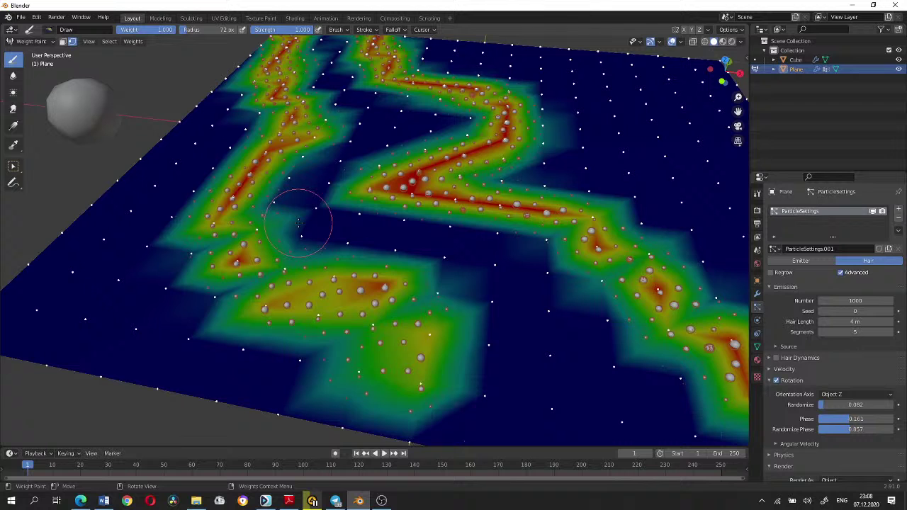
{"action": "scroll", "coordinate": [298, 224], "scroll_direction": "down", "scroll_amount": 5}
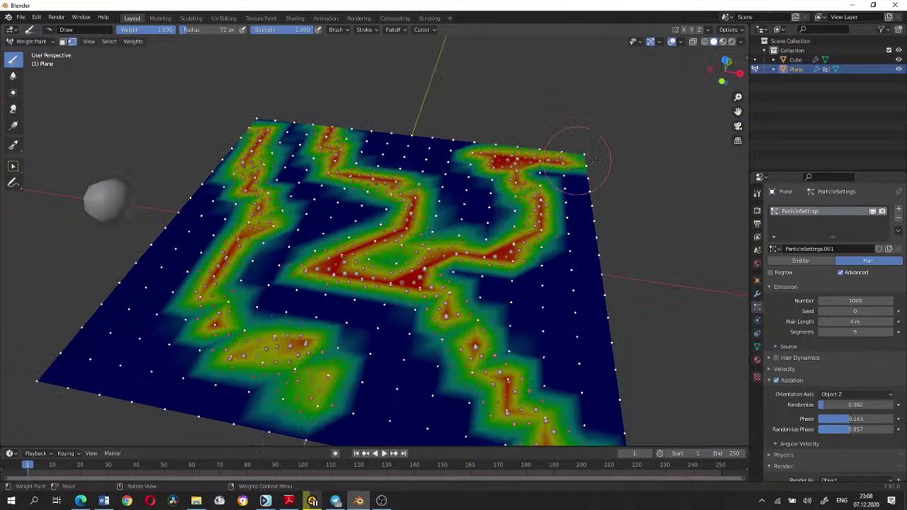
{"action": "left_click_drag", "start_coordinate": [596, 162], "coordinate": [89, 349]}
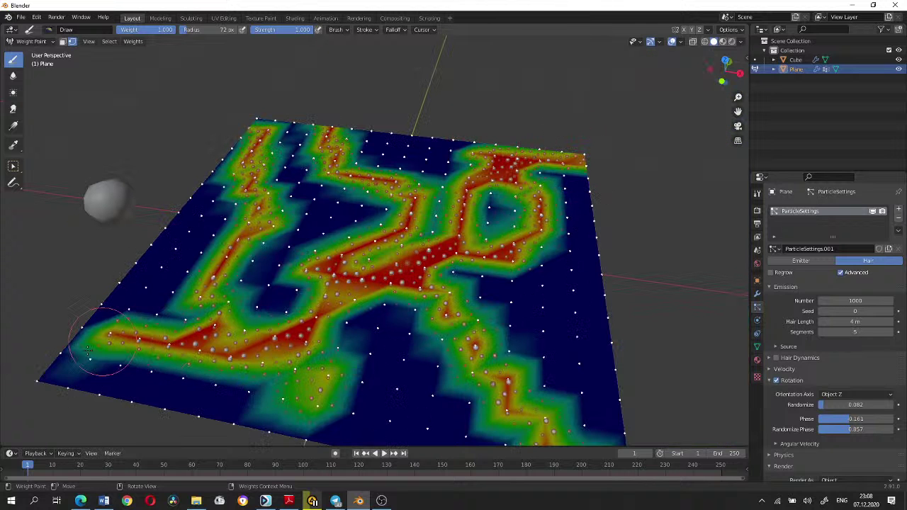
{"action": "key", "text": "ctrl+Tab"}
- Deselect all and fly down close over the rounded pebble instances
{"action": "scroll", "coordinate": [320, 294], "scroll_direction": "up", "scroll_amount": 3}
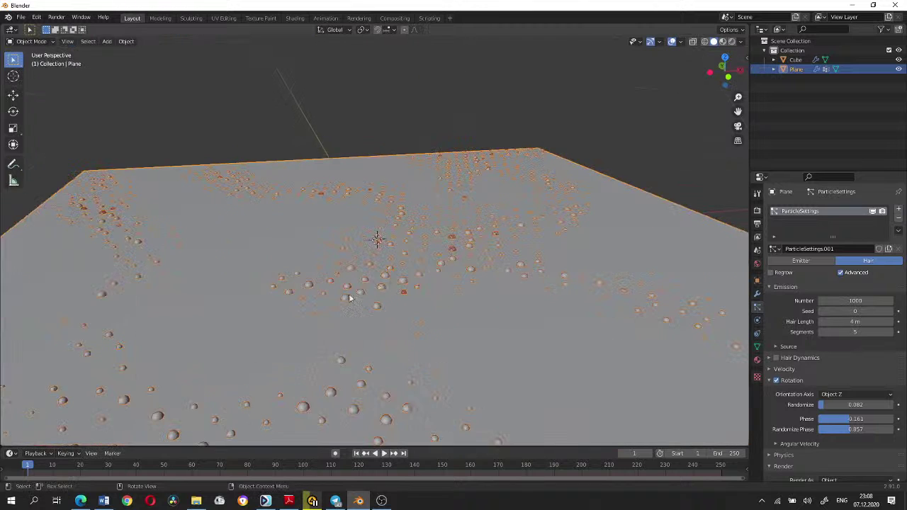
{"action": "scroll", "coordinate": [423, 278], "scroll_direction": "up", "scroll_amount": 2}
{"action": "mouse_move", "coordinate": [427, 283]}
{"action": "middle_mouse_down"}
{"action": "mouse_move", "coordinate": [452, 204]}
{"action": "mouse_move", "coordinate": [460, 211]}
{"action": "mouse_move", "coordinate": [450, 189]}
{"action": "middle_mouse_up"}
{"action": "key", "text": "alt+a"}
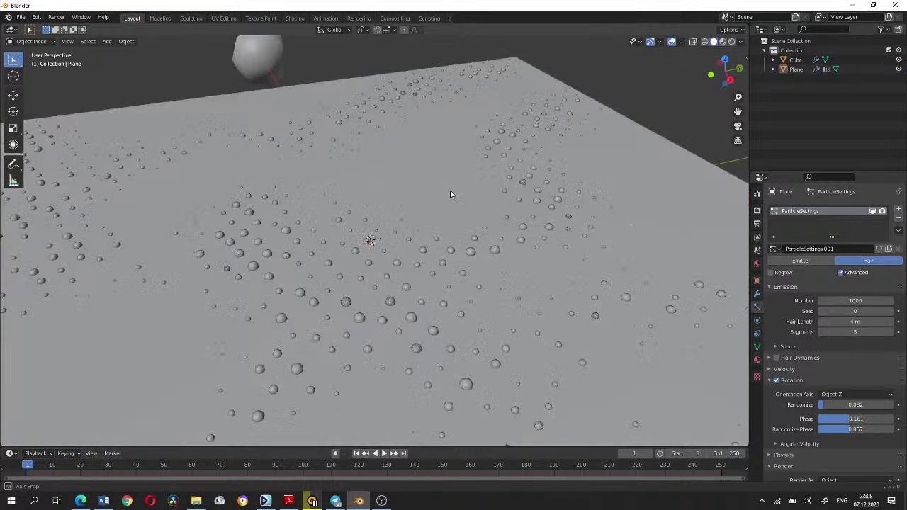
{"action": "key", "text": "shift+grave"}
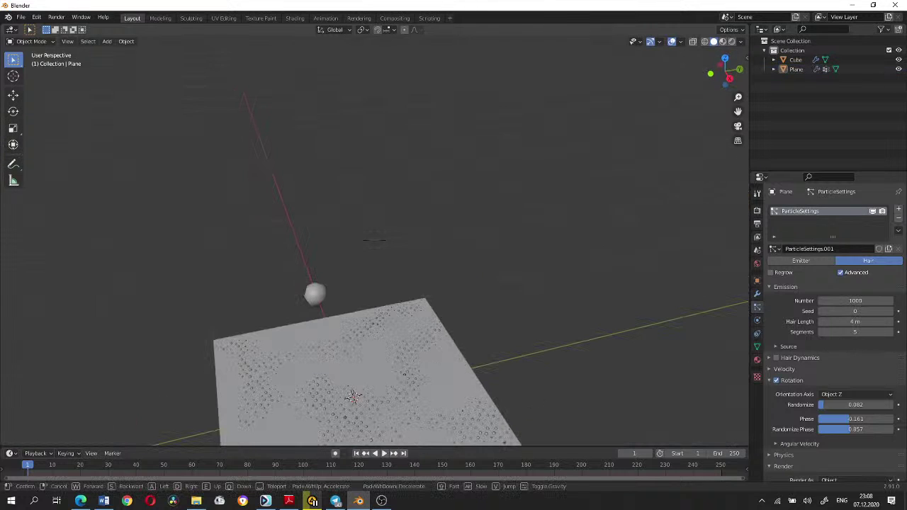
{"action": "key", "text": "w"}
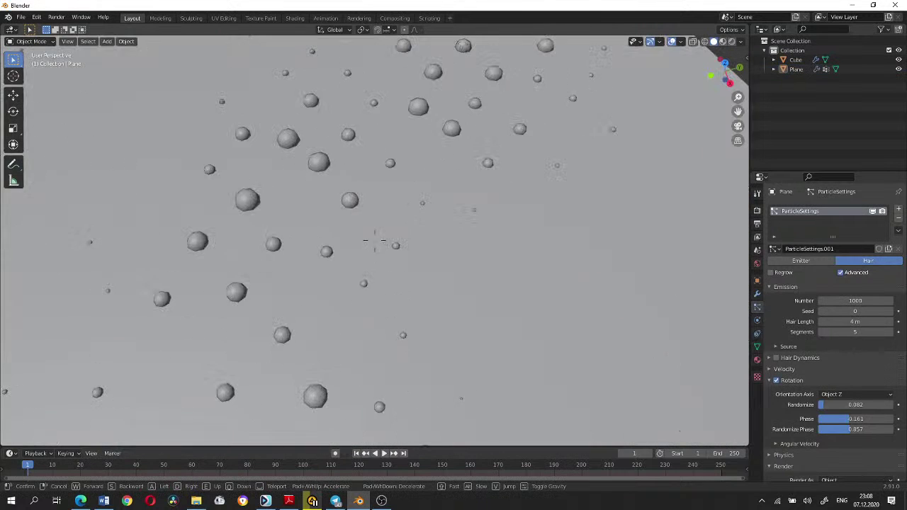
{"action": "left_click", "coordinate": [375, 240]}
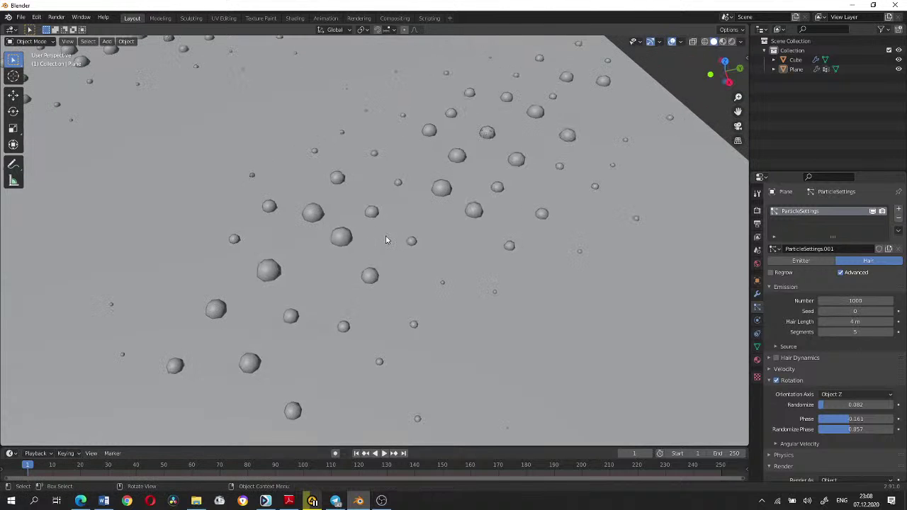
- Select and frame the plane, orbiting to a near top-down view of it
{"action": "left_click", "coordinate": [386, 240]}
{"action": "key", "text": "KP_Decimal"}
{"action": "scroll", "coordinate": [395, 235], "scroll_direction": "up", "scroll_amount": 3}
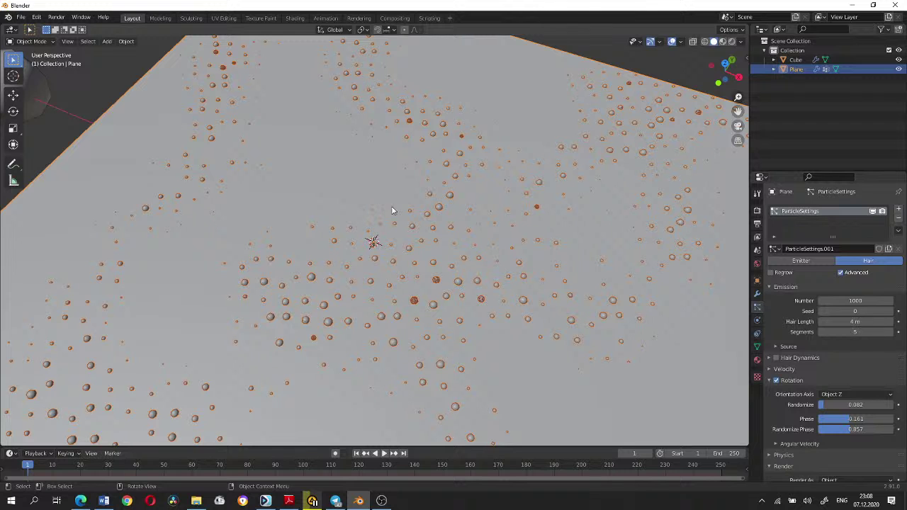
{"action": "scroll", "coordinate": [394, 210], "scroll_direction": "down", "scroll_amount": 5}
{"action": "middle_click_drag", "start_coordinate": [422, 194], "coordinate": [408, 222]}
{"action": "scroll", "coordinate": [408, 222], "scroll_direction": "up", "scroll_amount": 4}
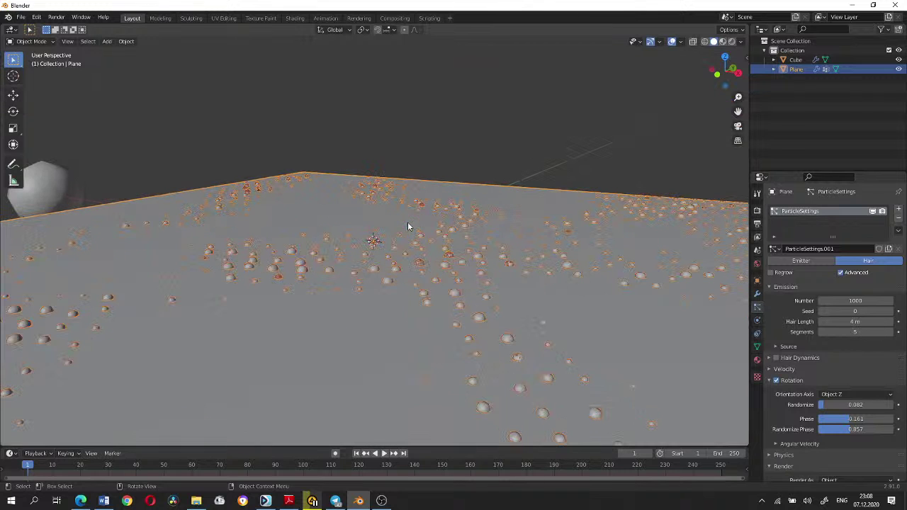
{"action": "key", "text": "r"}
{"action": "key", "text": "Escape"}
{"action": "mouse_move", "coordinate": [459, 239]}
{"action": "middle_mouse_down"}
{"action": "mouse_move", "coordinate": [336, 259]}
{"action": "mouse_move", "coordinate": [341, 243]}
{"action": "mouse_move", "coordinate": [344, 296]}
{"action": "mouse_move", "coordinate": [338, 225]}
{"action": "mouse_move", "coordinate": [395, 252]}
{"action": "middle_mouse_up"}
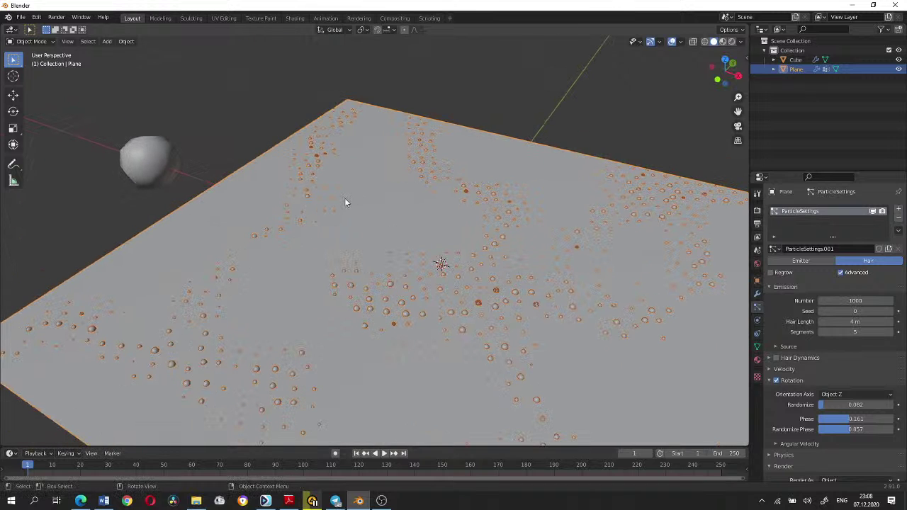
- Delete the particle plane and add a UV sphere in its place
{"action": "key", "text": "Delete"}
{"action": "key", "text": "shift+a"}
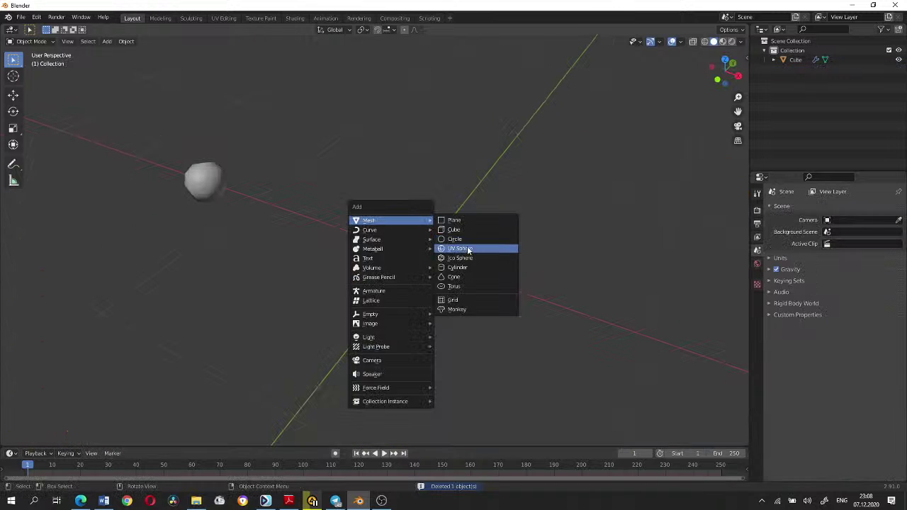
{"action": "left_click", "coordinate": [479, 261]}
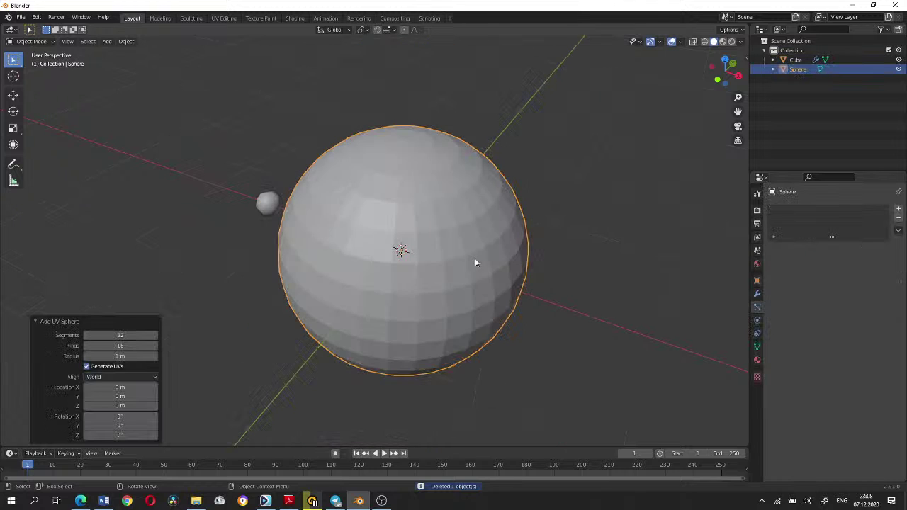
{"action": "mouse_move", "coordinate": [475, 258]}
{"action": "middle_mouse_down"}
{"action": "mouse_move", "coordinate": [415, 214]}
{"action": "mouse_move", "coordinate": [431, 221]}
{"action": "middle_mouse_up"}
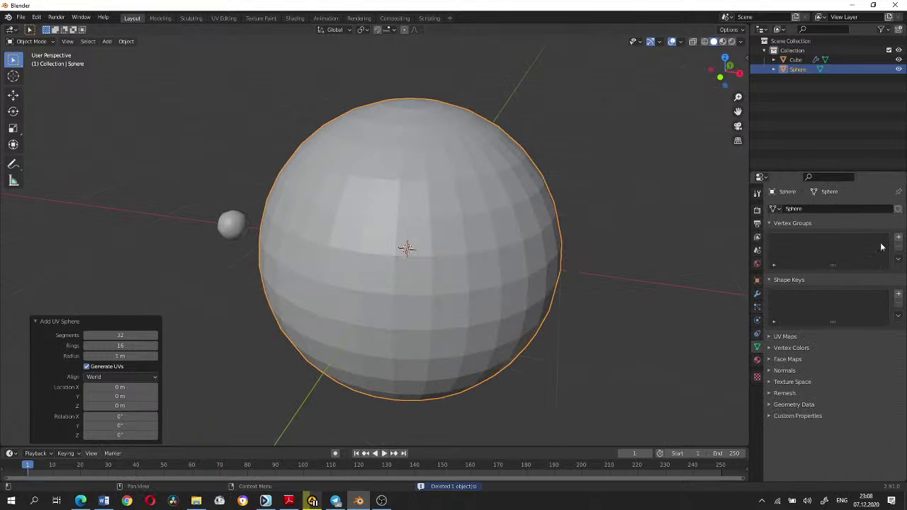
- Add vertex group Group to the sphere and weight-paint an S-shaped stroke on it
{"action": "left_click", "coordinate": [899, 237]}
{"action": "key", "text": "ctrl+Tab"}
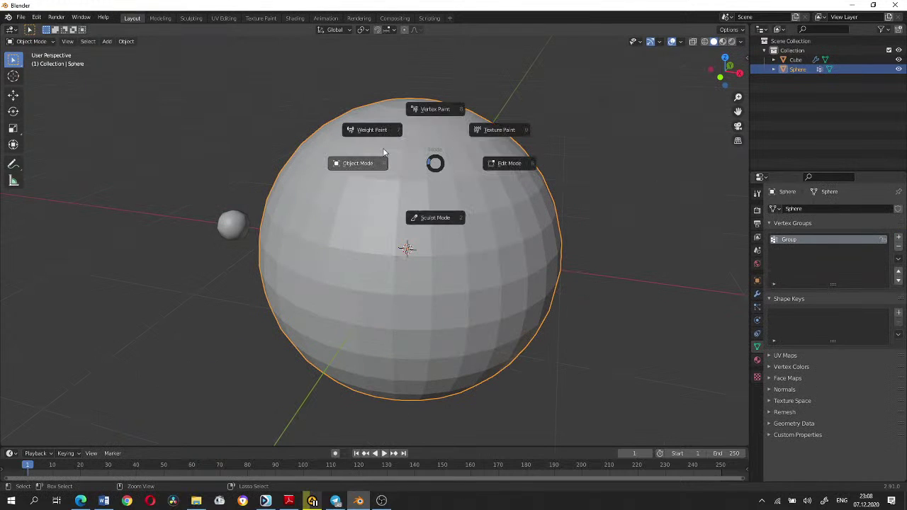
{"action": "left_click", "coordinate": [383, 153]}
{"action": "left_click", "coordinate": [37, 42]}
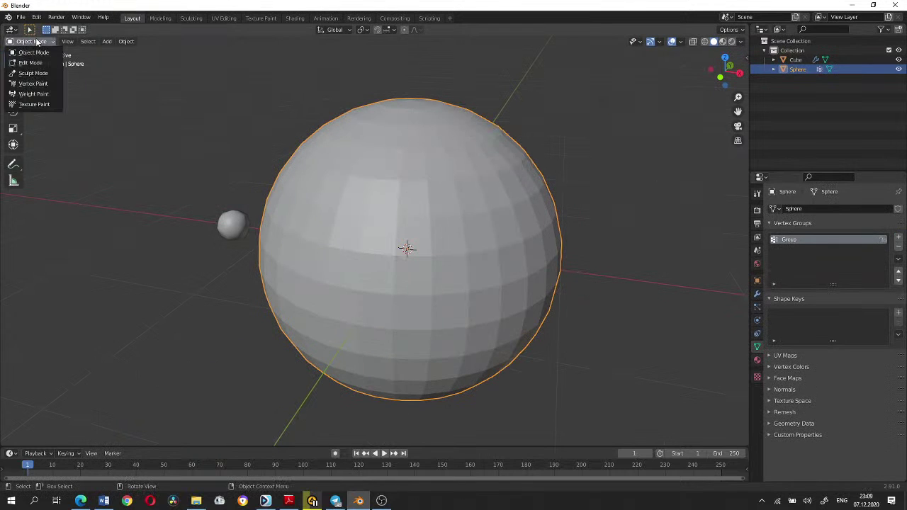
{"action": "left_click", "coordinate": [34, 93]}
{"action": "mouse_move", "coordinate": [411, 205]}
{"action": "left_mouse_down"}
{"action": "mouse_move", "coordinate": [324, 197]}
{"action": "mouse_move", "coordinate": [354, 326]}
{"action": "left_mouse_up"}
{"action": "mouse_move", "coordinate": [355, 326]}
{"action": "middle_mouse_down"}
{"action": "mouse_move", "coordinate": [410, 291]}
{"action": "mouse_move", "coordinate": [476, 275]}
{"action": "mouse_move", "coordinate": [354, 238]}
{"action": "mouse_move", "coordinate": [394, 255]}
{"action": "middle_mouse_up"}
{"action": "key", "text": "ctrl+Tab"}
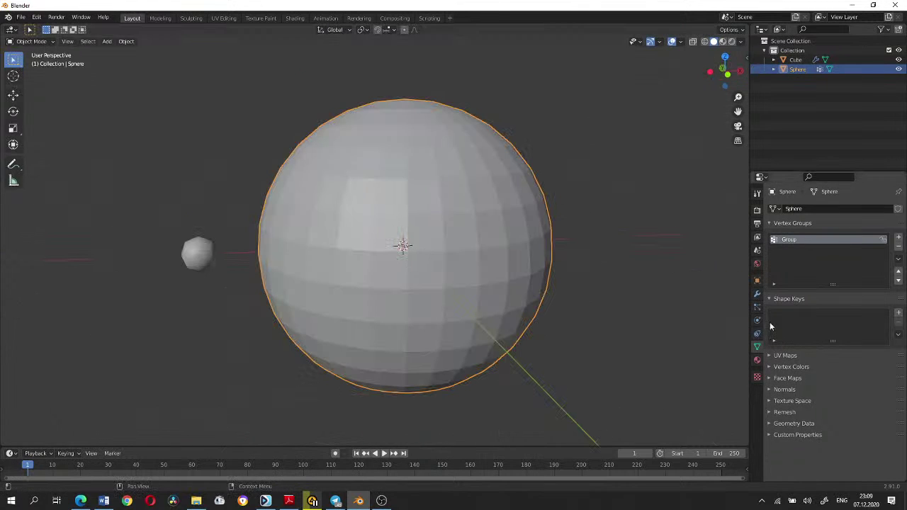
- Add a hair particle system to the sphere, rendered as Cube object instances
{"action": "left_click", "coordinate": [757, 307]}
{"action": "left_click", "coordinate": [898, 209]}
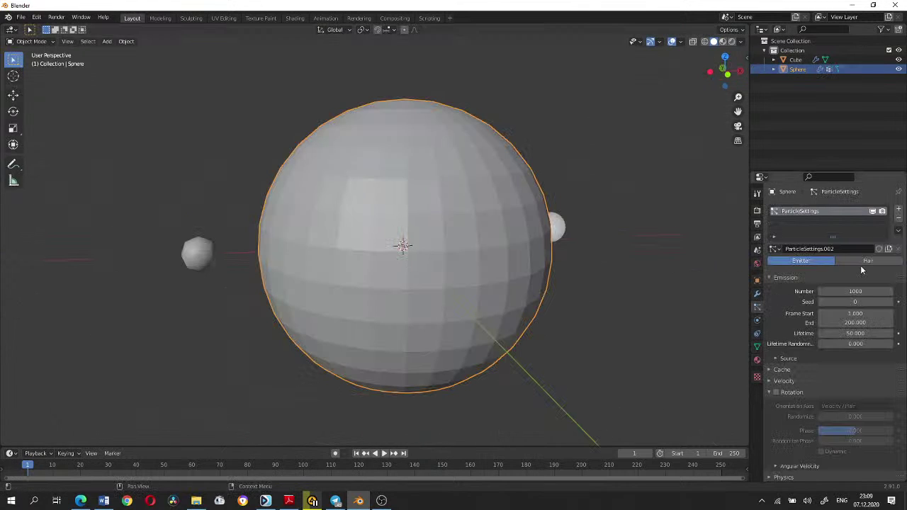
{"action": "left_click", "coordinate": [867, 261]}
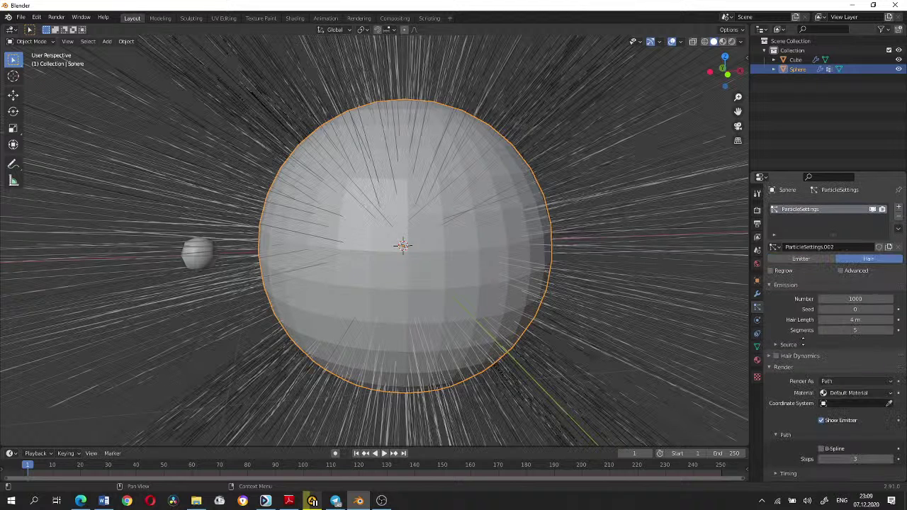
{"action": "left_click", "coordinate": [858, 382]}
{"action": "left_click", "coordinate": [861, 396]}
{"action": "left_click", "coordinate": [890, 429]}
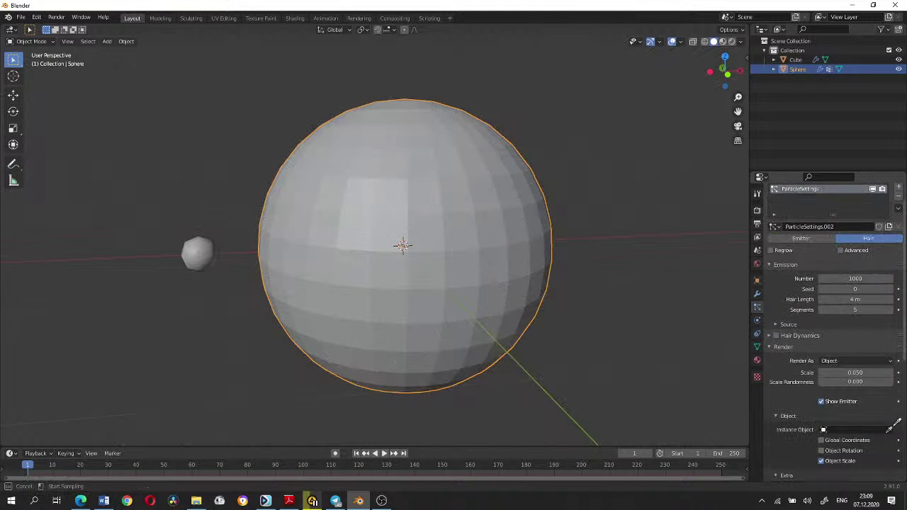
{"action": "left_click", "coordinate": [197, 253]}
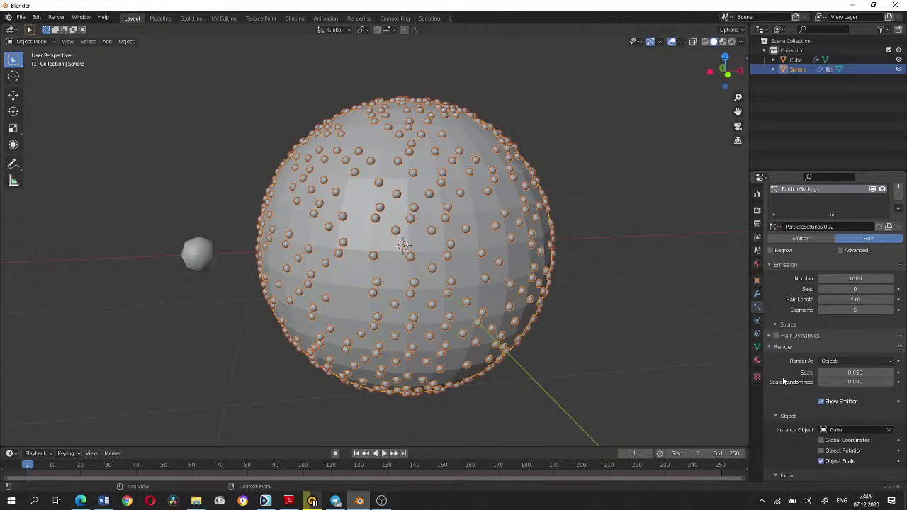
- Drive the hair particles' Density and Length with the Group vertex group
{"action": "scroll", "coordinate": [783, 382], "scroll_direction": "down", "scroll_amount": 6}
{"action": "left_click", "coordinate": [851, 409]}
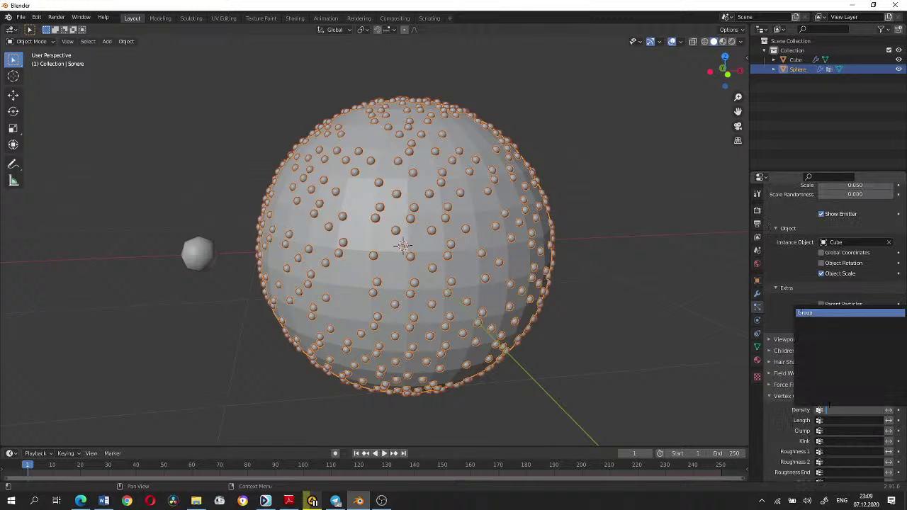
{"action": "left_click", "coordinate": [807, 314]}
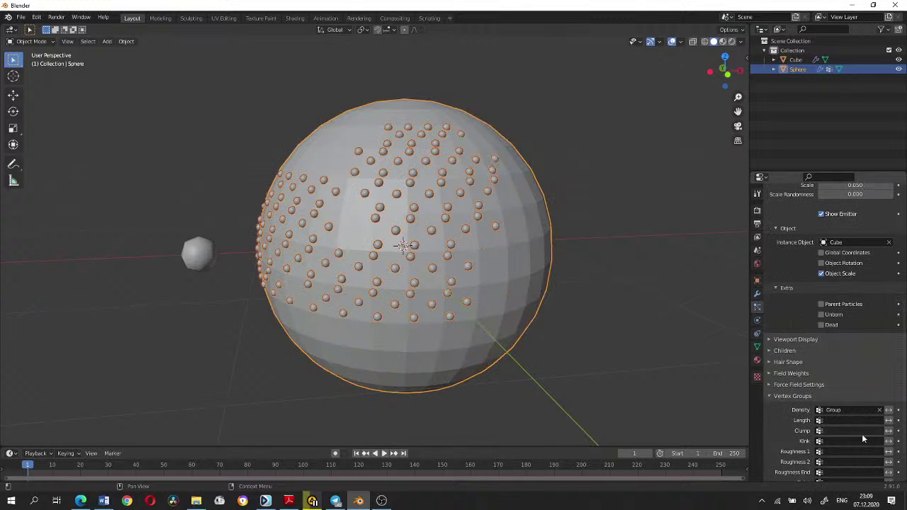
{"action": "left_click", "coordinate": [850, 421]}
{"action": "left_click", "coordinate": [805, 325]}
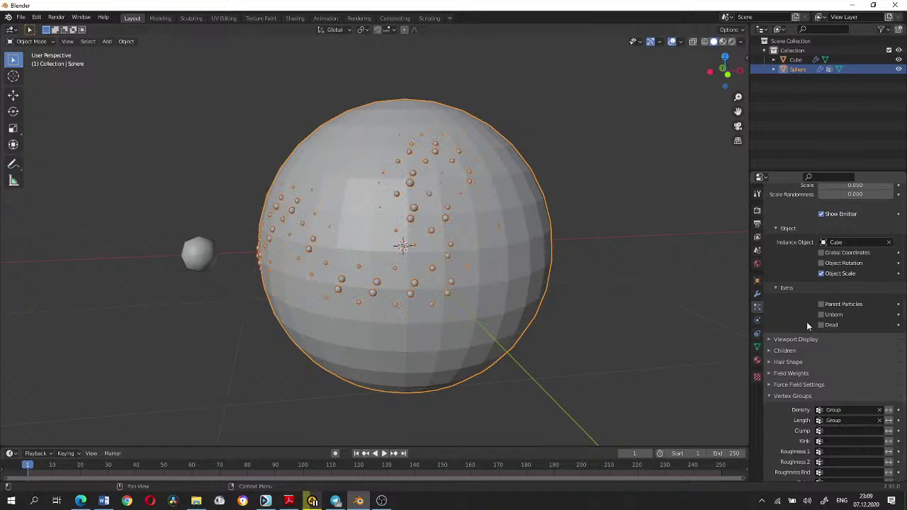
- Set the particle scale to 0.190 with 0.484 scale randomness, then deselect the sphere
{"action": "scroll", "coordinate": [806, 323], "scroll_direction": "up", "scroll_amount": 2}
{"action": "scroll", "coordinate": [794, 326], "scroll_direction": "up", "scroll_amount": 1}
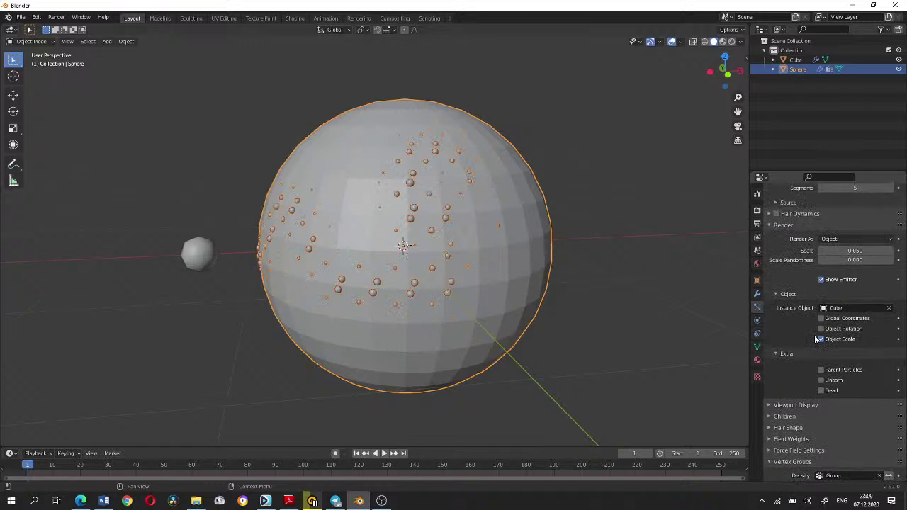
{"action": "mouse_move", "coordinate": [855, 260]}
{"action": "left_mouse_down"}
{"action": "mouse_move", "coordinate": [837, 260]}
{"action": "mouse_move", "coordinate": [868, 251]}
{"action": "mouse_move", "coordinate": [840, 251]}
{"action": "left_mouse_up"}
{"action": "mouse_move", "coordinate": [690, 232]}
{"action": "middle_mouse_down"}
{"action": "mouse_move", "coordinate": [526, 202]}
{"action": "mouse_move", "coordinate": [437, 212]}
{"action": "middle_mouse_up"}
{"action": "left_click", "coordinate": [526, 202]}
{"action": "scroll", "coordinate": [437, 212], "scroll_direction": "up", "scroll_amount": 2}
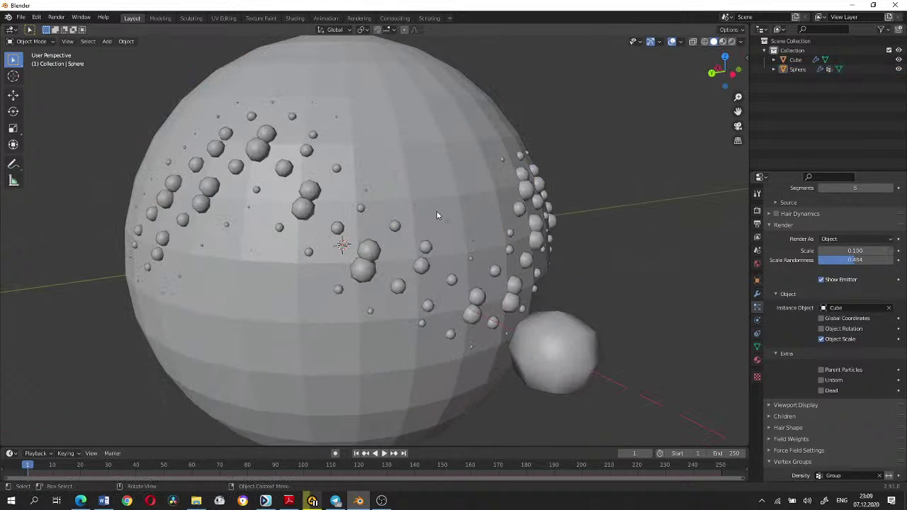
{"action": "key", "text": "z"}
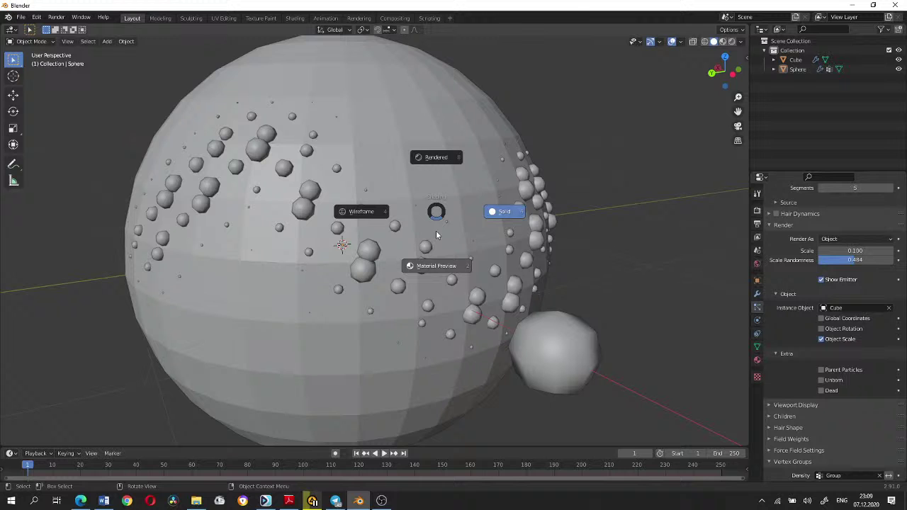
- In Material Preview, give the Cube a new Glass BSDF material with roughness 0.294
{"action": "left_click", "coordinate": [438, 220]}
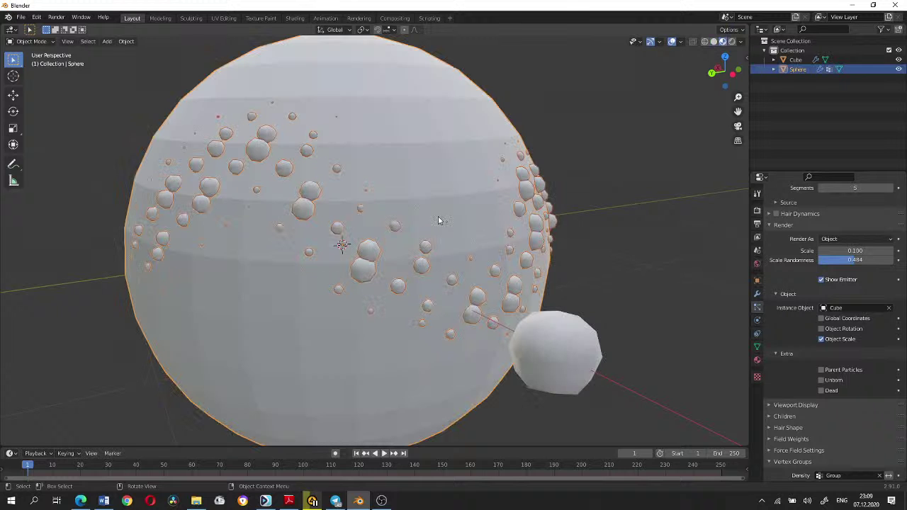
{"action": "left_click", "coordinate": [556, 353]}
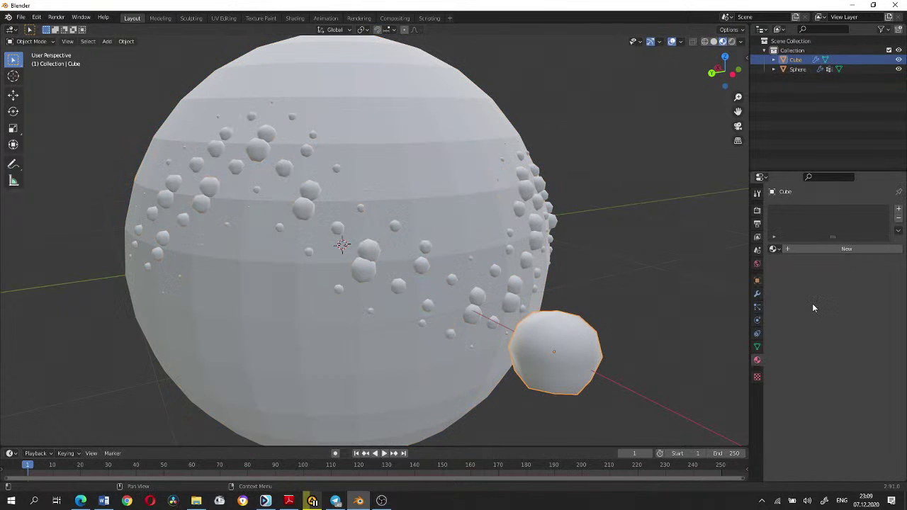
{"action": "left_click", "coordinate": [847, 249]}
{"action": "left_click", "coordinate": [847, 306]}
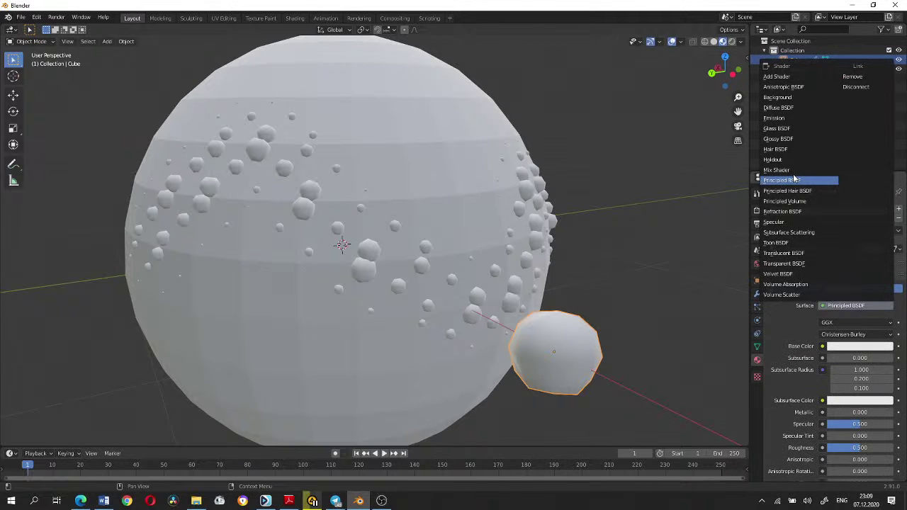
{"action": "left_click", "coordinate": [777, 129]}
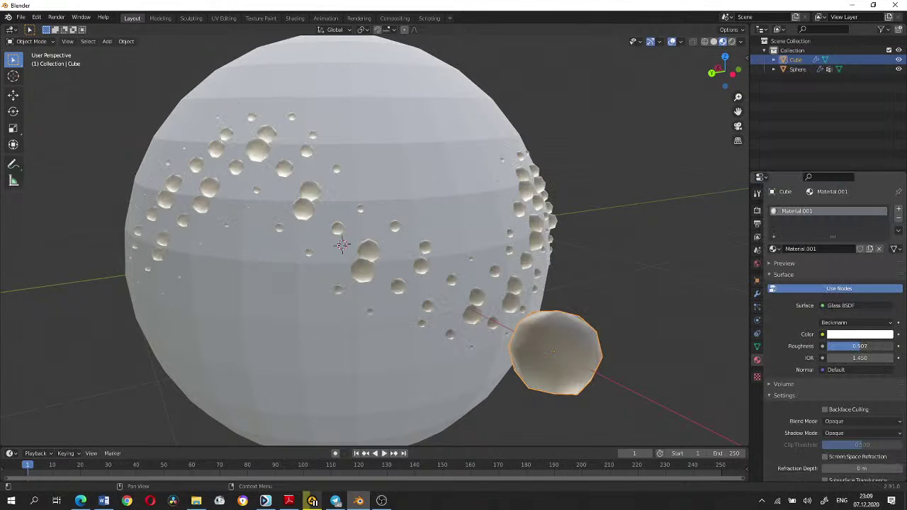
{"action": "mouse_move", "coordinate": [860, 346]}
{"action": "left_mouse_down"}
{"action": "mouse_move", "coordinate": [837, 346]}
{"action": "mouse_move", "coordinate": [879, 346]}
{"action": "mouse_move", "coordinate": [886, 358]}
{"action": "left_mouse_up"}
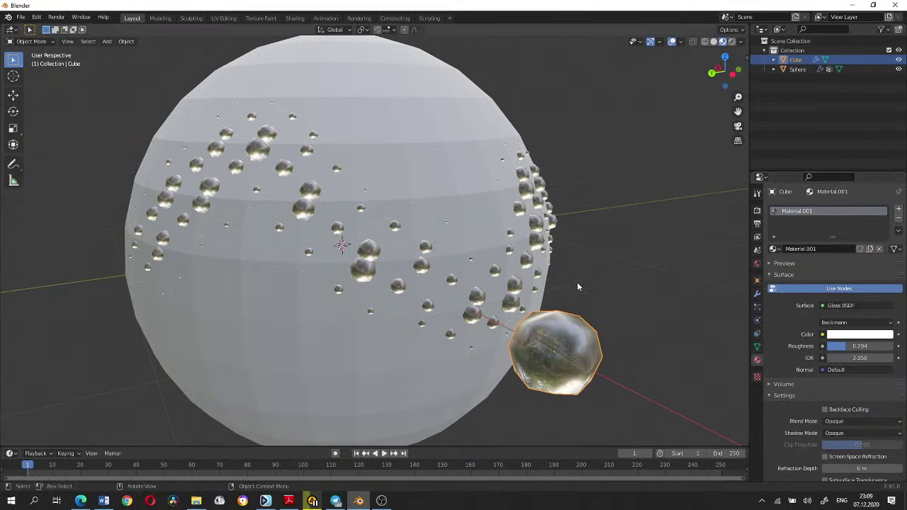
{"action": "key", "text": "Tab"}
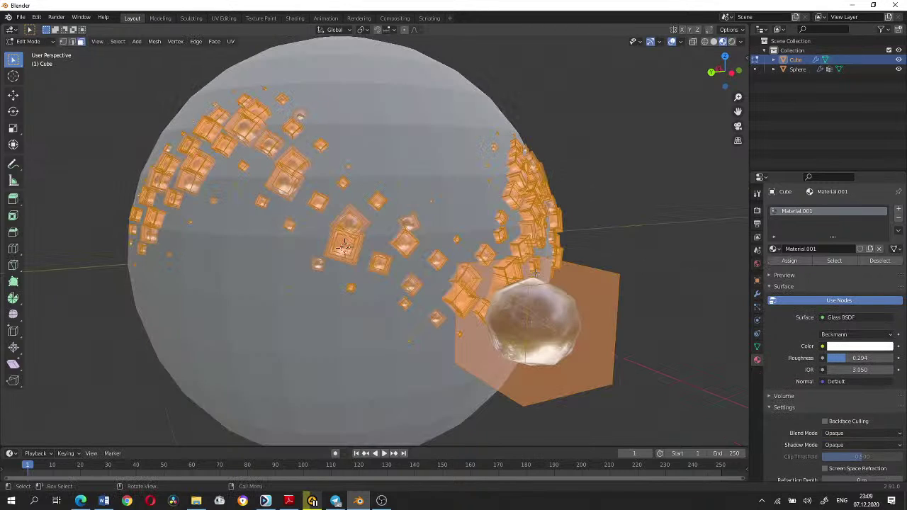
- Add a centred loop cut to the Cube, lower it, and scale the top into a point
{"action": "key", "text": "ctrl+r"}
{"action": "left_click", "coordinate": [536, 275]}
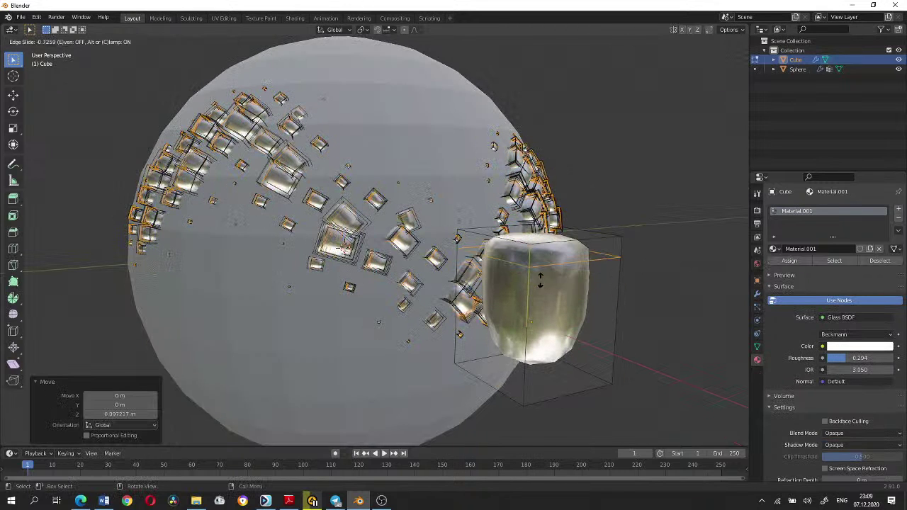
{"action": "right_click", "coordinate": [567, 285]}
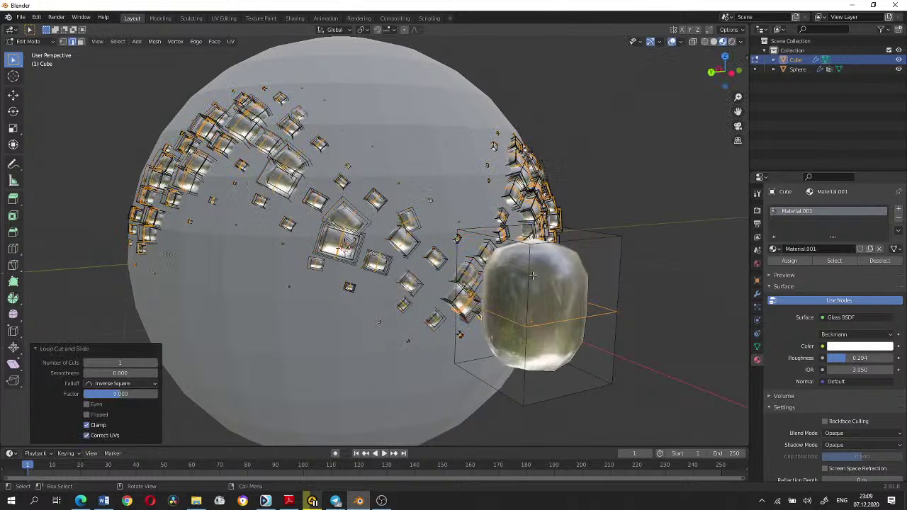
{"action": "key", "text": "g"}
{"action": "key", "text": "z"}
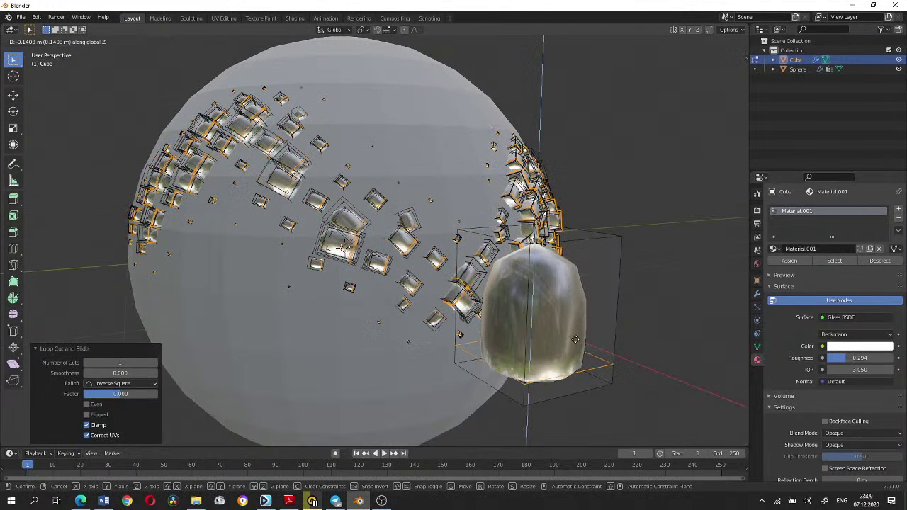
{"action": "left_click", "coordinate": [575, 339]}
{"action": "key", "text": "s"}
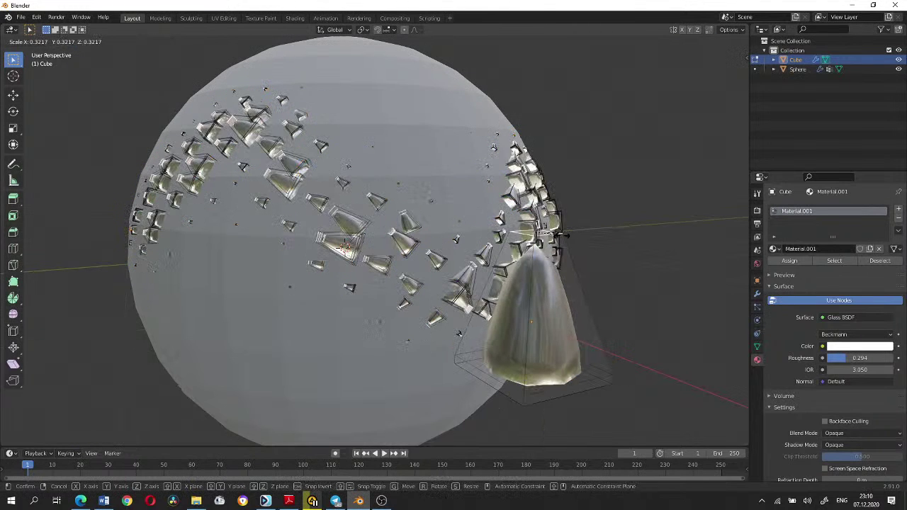
{"action": "left_click", "coordinate": [565, 236]}
{"action": "key", "text": "Tab"}
{"action": "mouse_move", "coordinate": [565, 236]}
{"action": "middle_mouse_down"}
{"action": "mouse_move", "coordinate": [493, 273]}
{"action": "mouse_move", "coordinate": [546, 306]}
{"action": "middle_mouse_up"}
{"action": "scroll", "coordinate": [546, 305], "scroll_direction": "up", "scroll_amount": 2}
{"action": "left_click", "coordinate": [547, 305]}
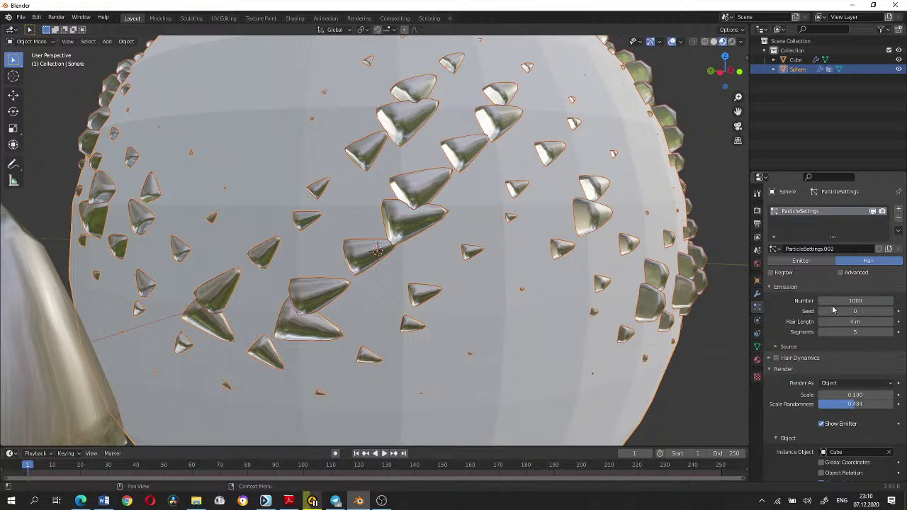
- Enable Advanced particle settings and adjust the rotation Randomize value
{"action": "scroll", "coordinate": [834, 310], "scroll_direction": "down", "scroll_amount": 3}
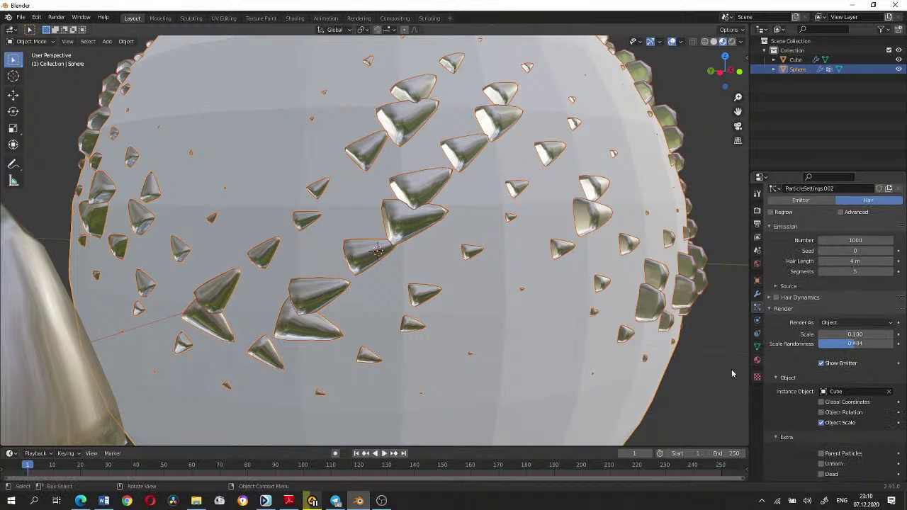
{"action": "scroll", "coordinate": [770, 315], "scroll_direction": "up", "scroll_amount": 1}
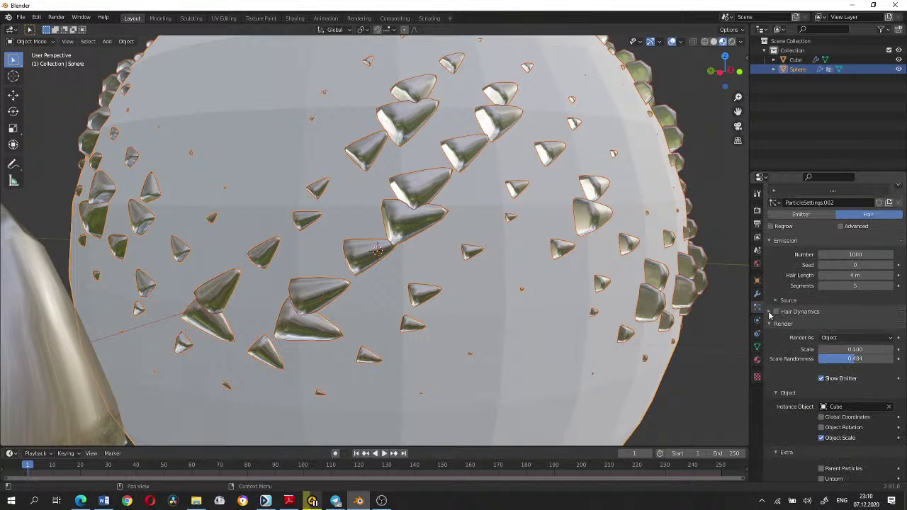
{"action": "scroll", "coordinate": [771, 314], "scroll_direction": "up", "scroll_amount": 3}
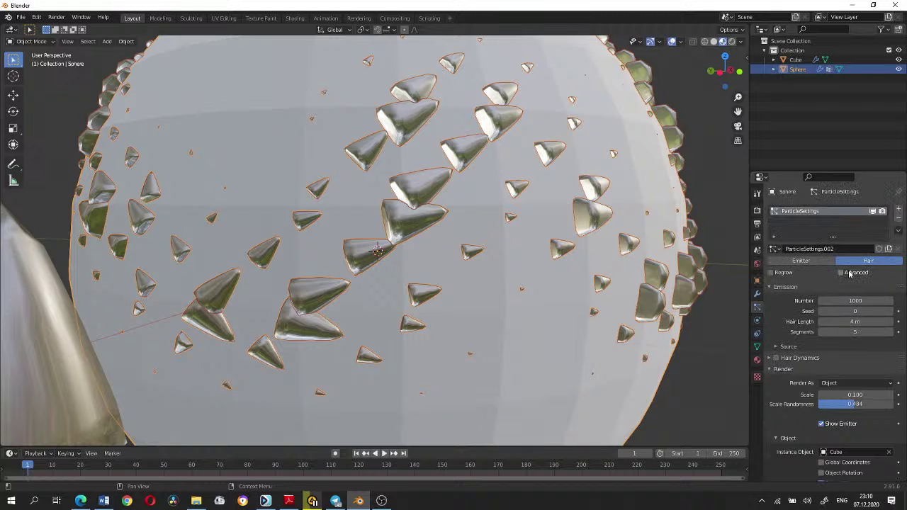
{"action": "left_click", "coordinate": [842, 273]}
{"action": "scroll", "coordinate": [775, 324], "scroll_direction": "down", "scroll_amount": 3}
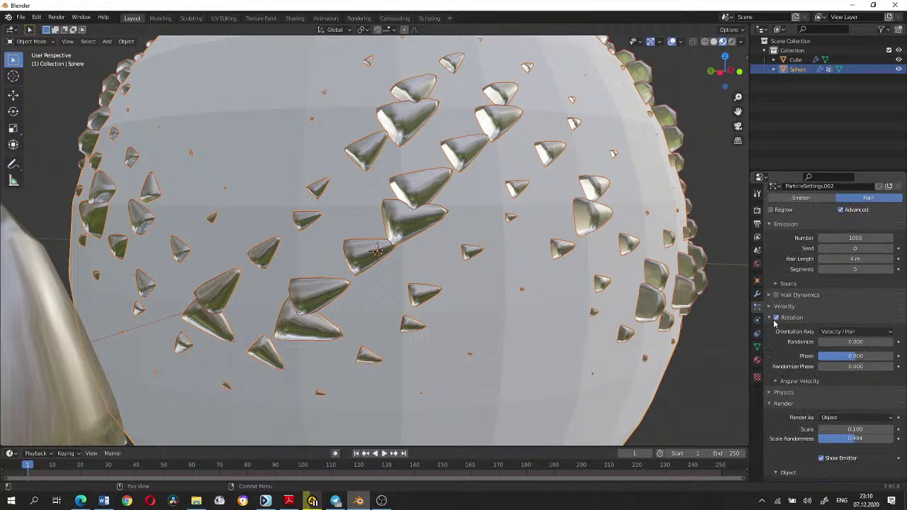
{"action": "mouse_move", "coordinate": [826, 341]}
{"action": "left_mouse_down"}
{"action": "mouse_move", "coordinate": [862, 342]}
{"action": "mouse_move", "coordinate": [879, 356]}
{"action": "left_mouse_up"}
- Set the particle rotation Phase to 0.547 and expand the Angular Velocity settings
{"action": "scroll", "coordinate": [613, 247], "scroll_direction": "down", "scroll_amount": 5}
{"action": "mouse_move", "coordinate": [613, 246]}
{"action": "middle_mouse_down"}
{"action": "mouse_move", "coordinate": [595, 304]}
{"action": "mouse_move", "coordinate": [567, 291]}
{"action": "middle_mouse_up"}
{"action": "scroll", "coordinate": [567, 291], "scroll_direction": "up", "scroll_amount": 3}
{"action": "mouse_move", "coordinate": [855, 356]}
{"action": "left_mouse_down"}
{"action": "mouse_move", "coordinate": [876, 356]}
{"action": "mouse_move", "coordinate": [822, 343]}
{"action": "mouse_move", "coordinate": [872, 356]}
{"action": "left_mouse_up"}
{"action": "scroll", "coordinate": [565, 291], "scroll_direction": "down", "scroll_amount": 5}
{"action": "middle_click_drag", "start_coordinate": [565, 291], "coordinate": [581, 281]}
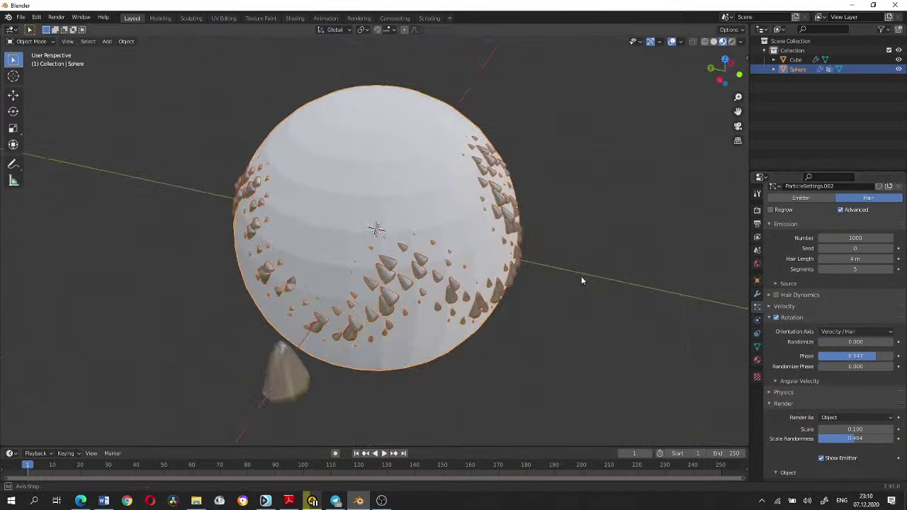
{"action": "scroll", "coordinate": [582, 281], "scroll_direction": "up", "scroll_amount": 4}
{"action": "scroll", "coordinate": [662, 327], "scroll_direction": "up", "scroll_amount": 2}
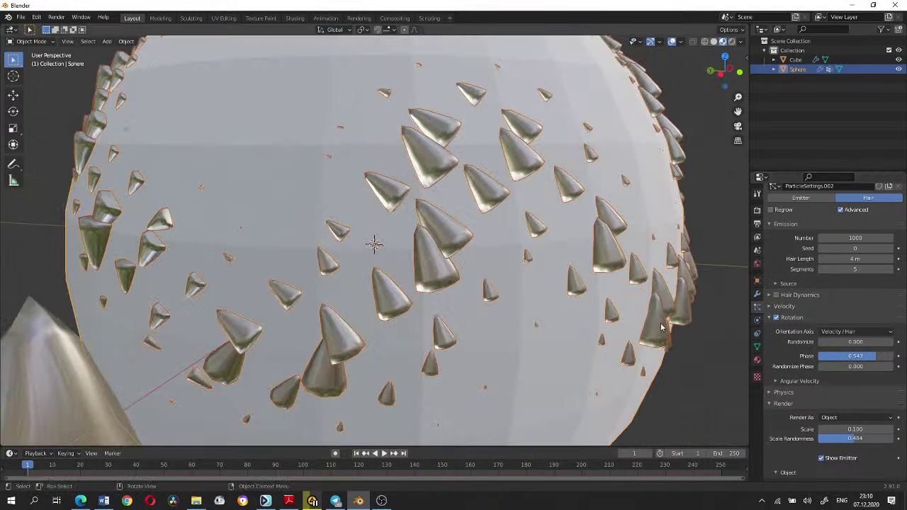
{"action": "left_click", "coordinate": [800, 381]}
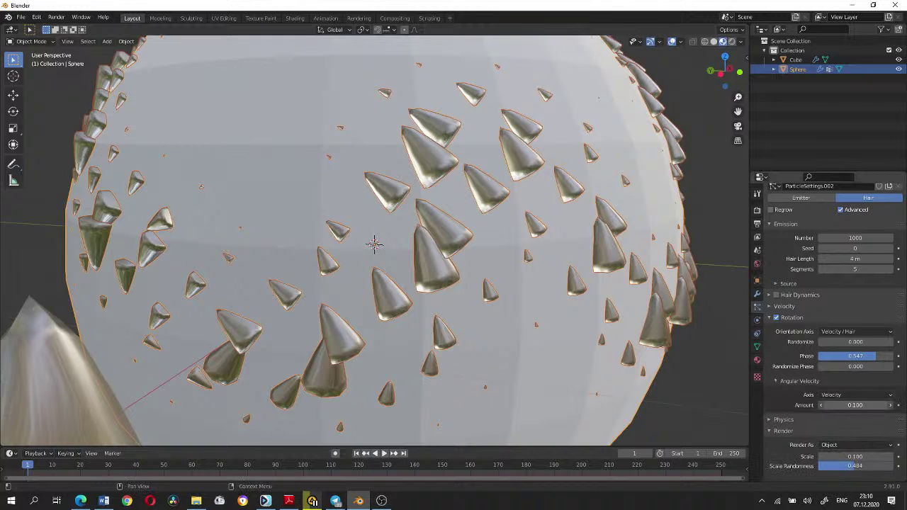